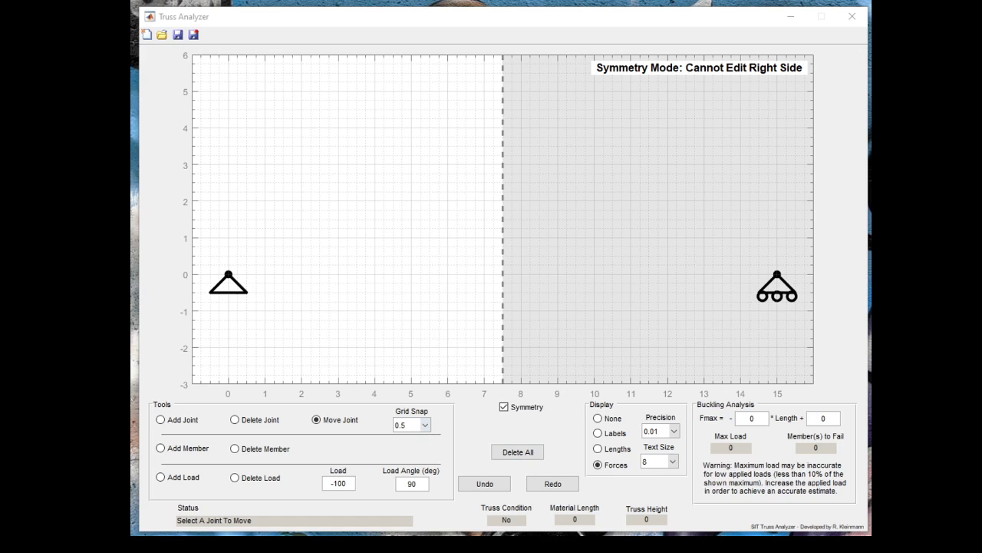
- Set the grid snap to 0.25 and move the left support joint to (1, 0), and from there to (2, 0)
{"action": "left_click", "coordinate": [426, 427]}
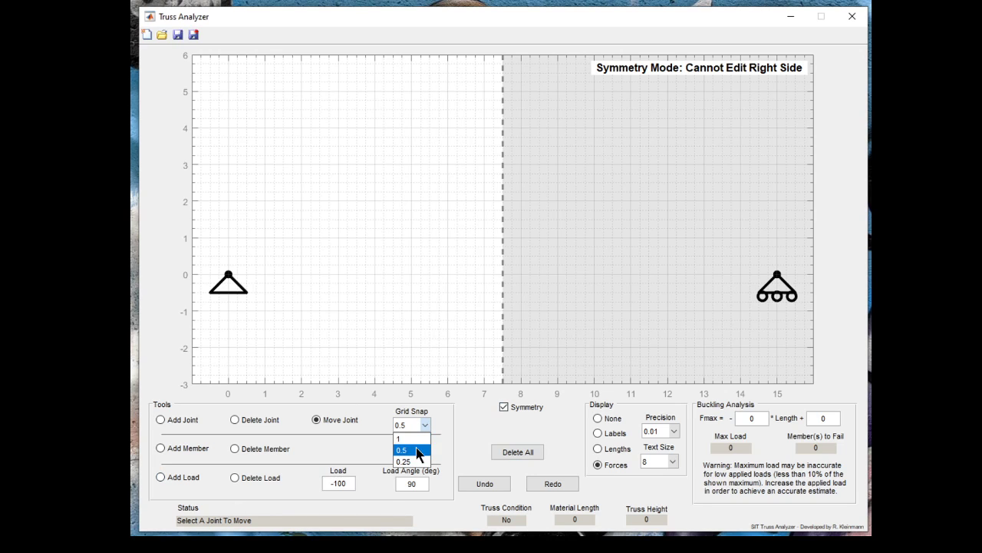
{"action": "left_click", "coordinate": [413, 466]}
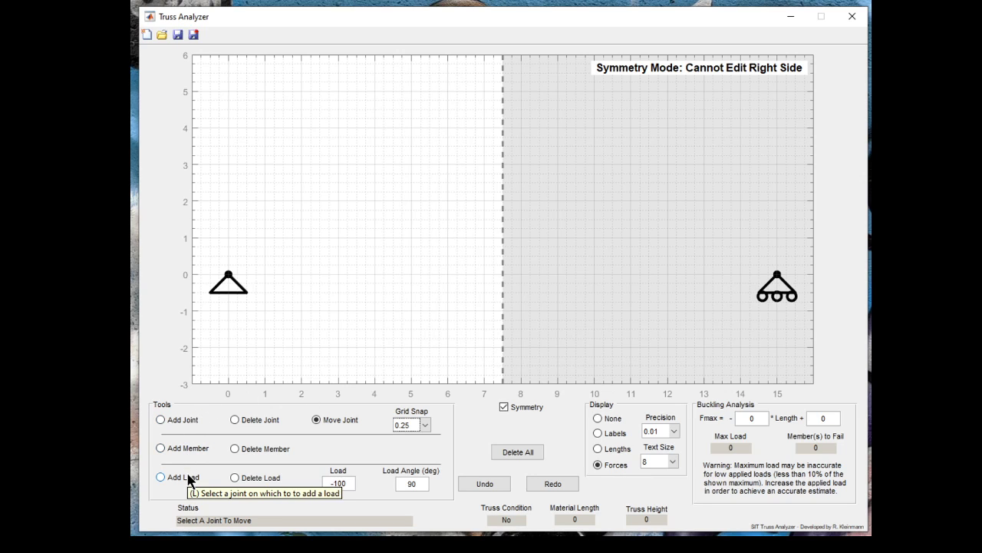
{"action": "left_click", "coordinate": [228, 275]}
{"action": "left_click", "coordinate": [265, 275]}
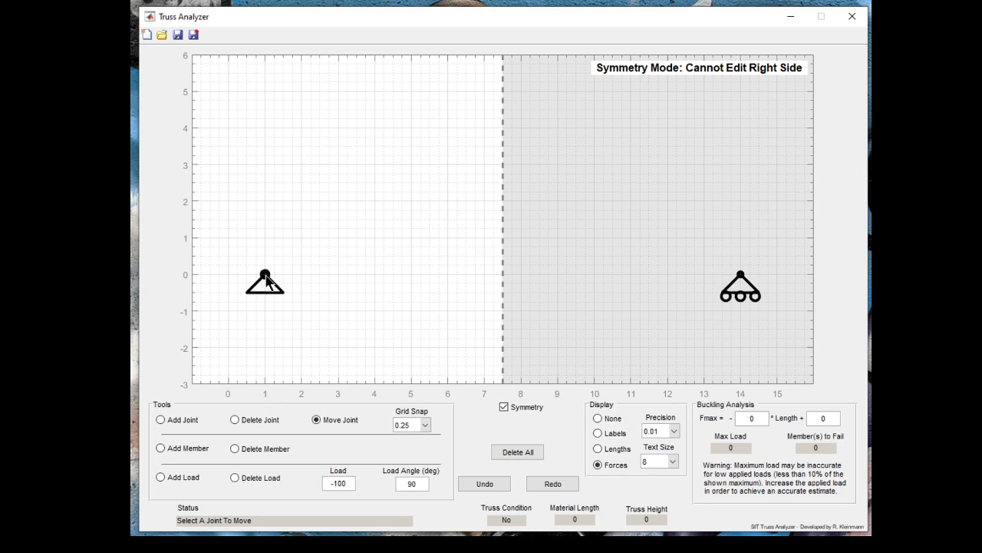
{"action": "left_click", "coordinate": [266, 274]}
{"action": "left_click", "coordinate": [301, 276]}
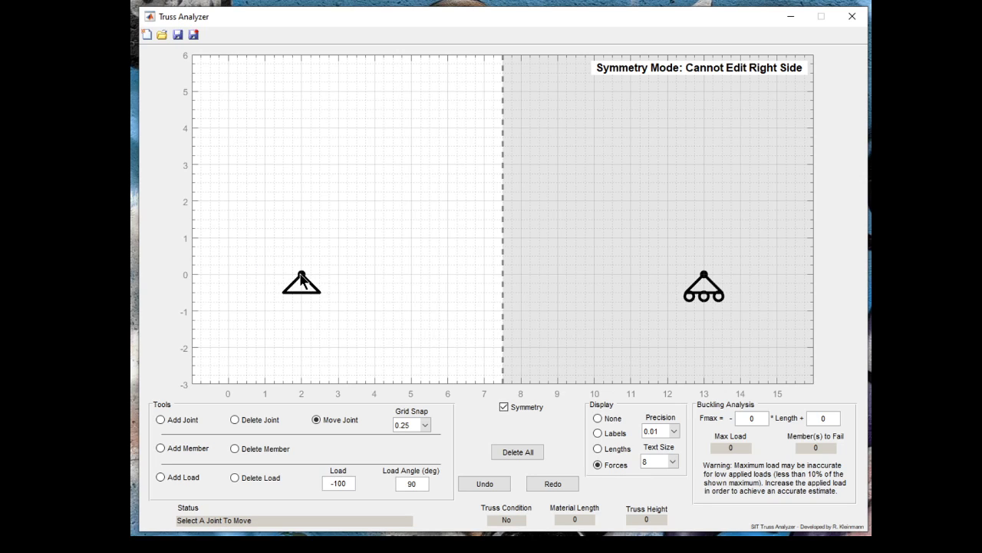
- Add a joint on the symmetry line at (7.5, 4) and move the left support joint back to (0, 0)
{"action": "left_click", "coordinate": [161, 420]}
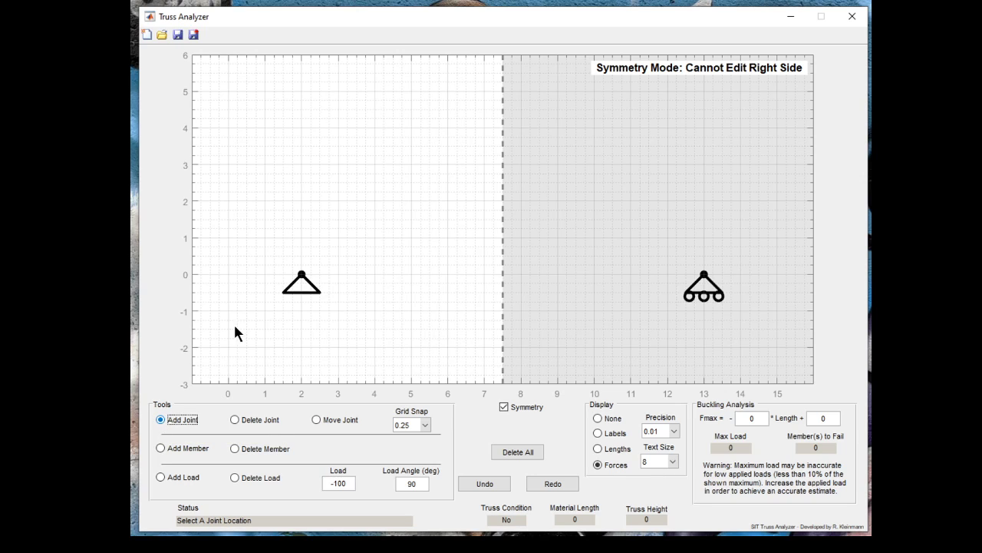
{"action": "left_click", "coordinate": [503, 128]}
{"action": "left_click", "coordinate": [316, 421]}
{"action": "left_click", "coordinate": [302, 275]}
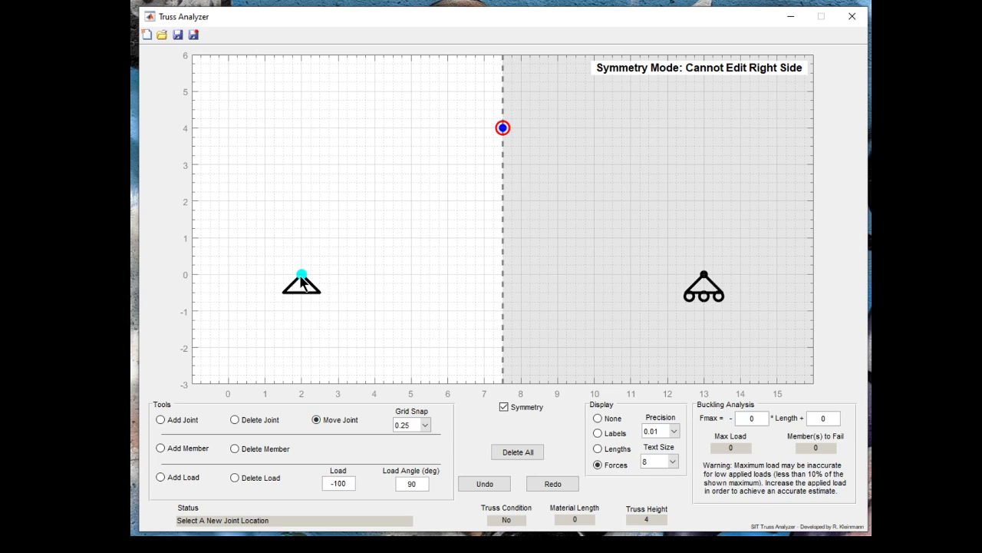
{"action": "left_click", "coordinate": [226, 274]}
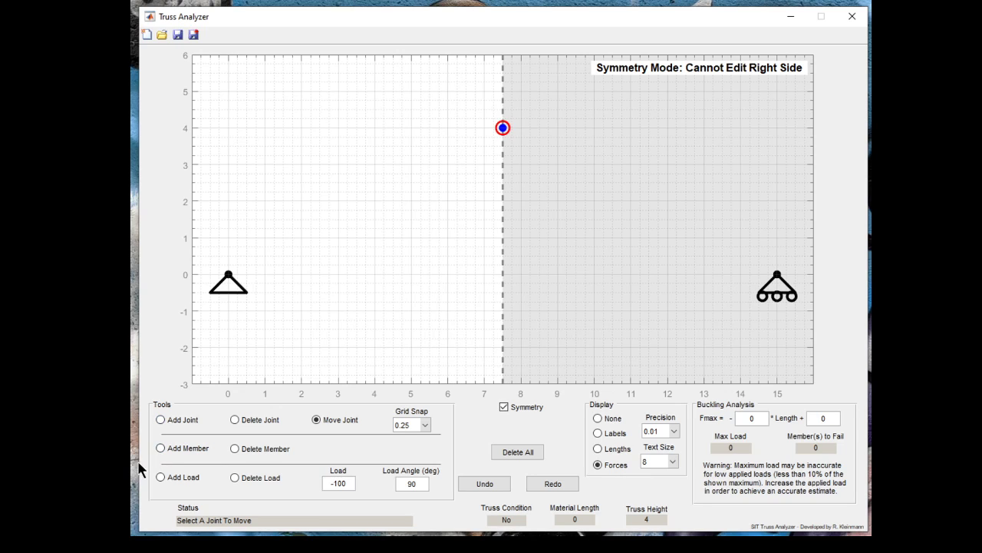
- Add members from the left support to the apex joint and from the left support to the right support
{"action": "left_click", "coordinate": [161, 447]}
{"action": "left_click", "coordinate": [228, 276]}
{"action": "left_click", "coordinate": [503, 128]}
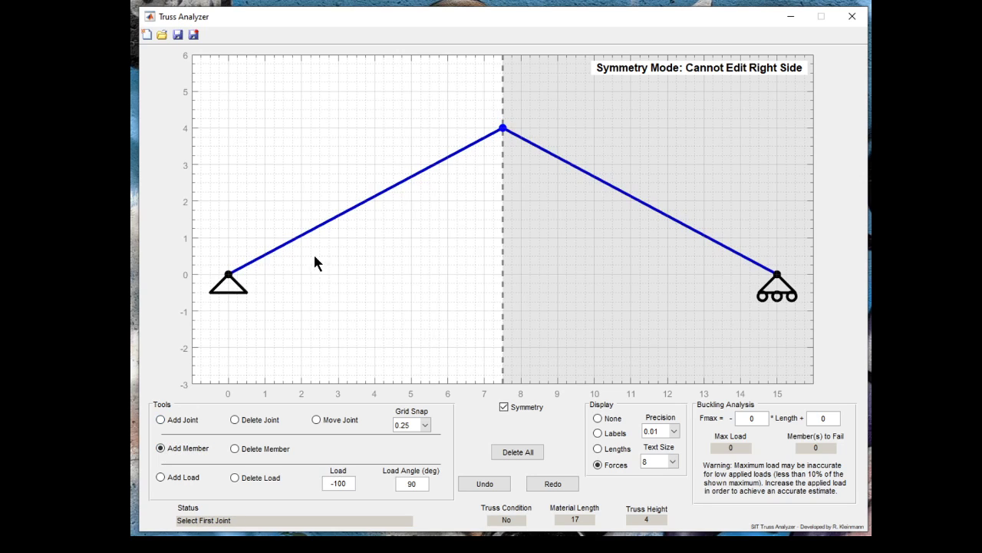
{"action": "left_click", "coordinate": [228, 274]}
{"action": "left_click", "coordinate": [776, 276]}
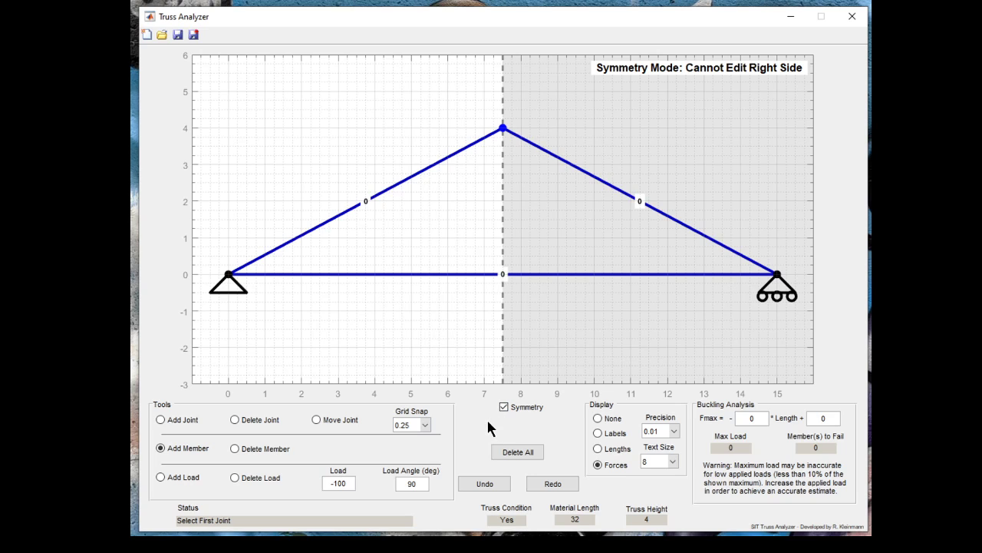
- Turn symmetry mode off and back on
{"action": "left_click", "coordinate": [504, 405]}
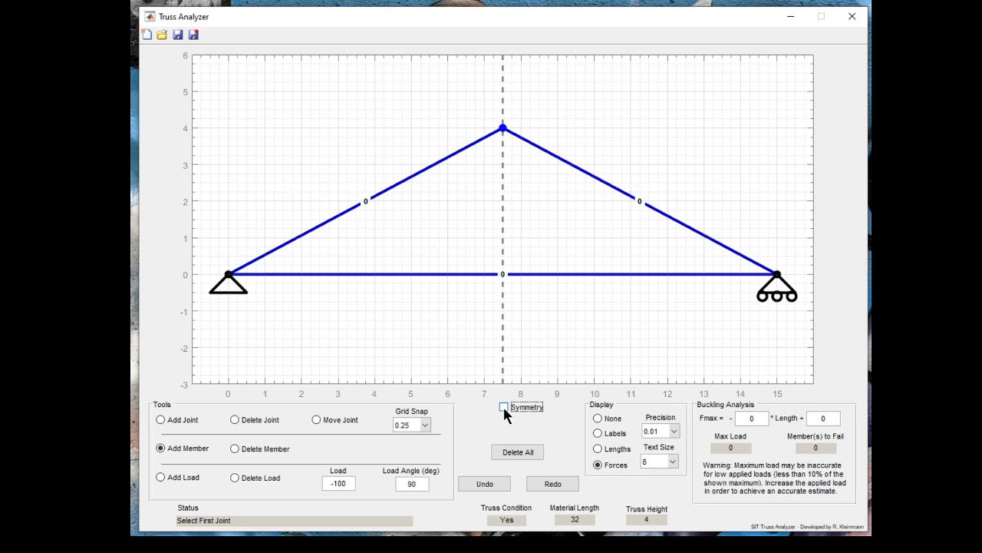
{"action": "left_click", "coordinate": [504, 407]}
{"action": "left_click", "coordinate": [484, 238]}
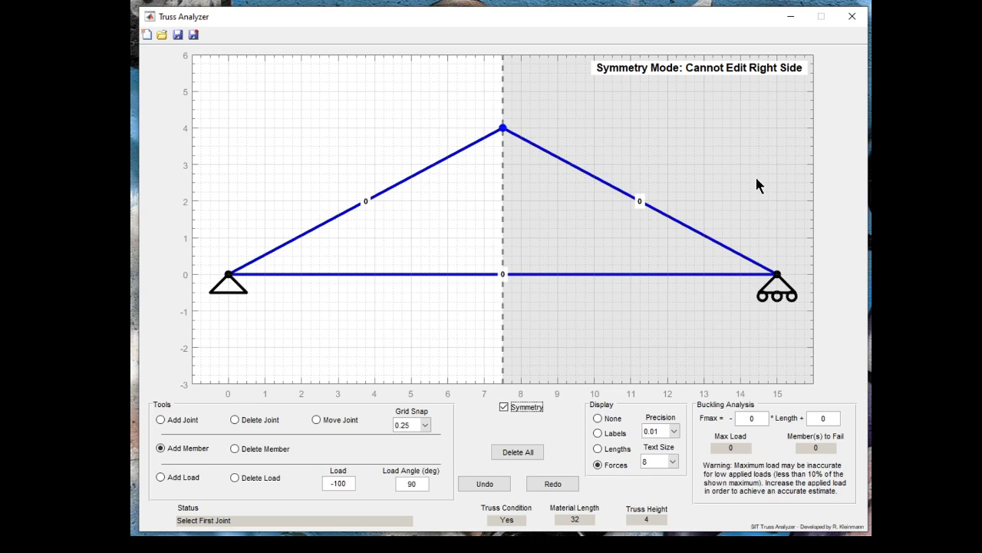
{"action": "left_click", "coordinate": [535, 337]}
- Hide the member values on the truss and add a joint at (4, 2) near the left sloping member
{"action": "left_click", "coordinate": [599, 418]}
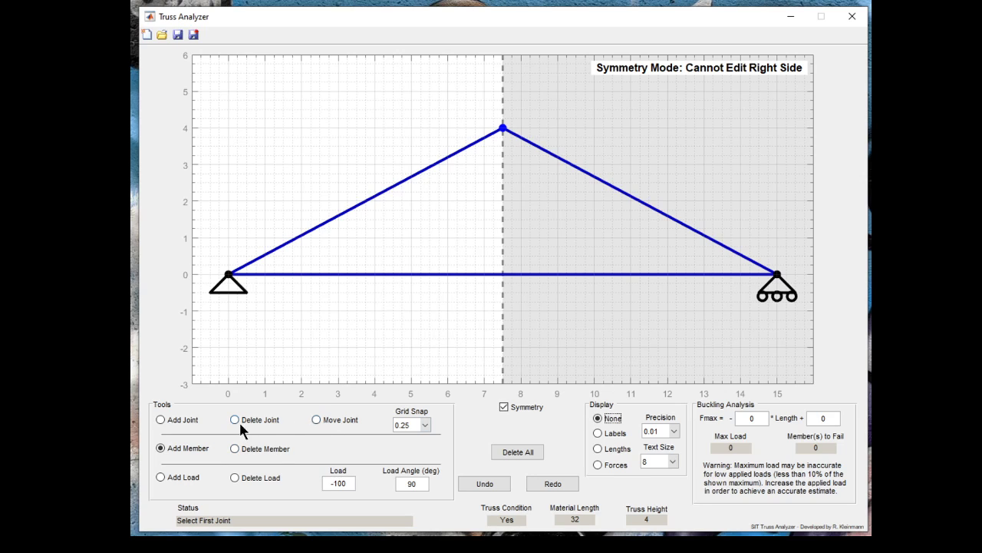
{"action": "left_click", "coordinate": [160, 420]}
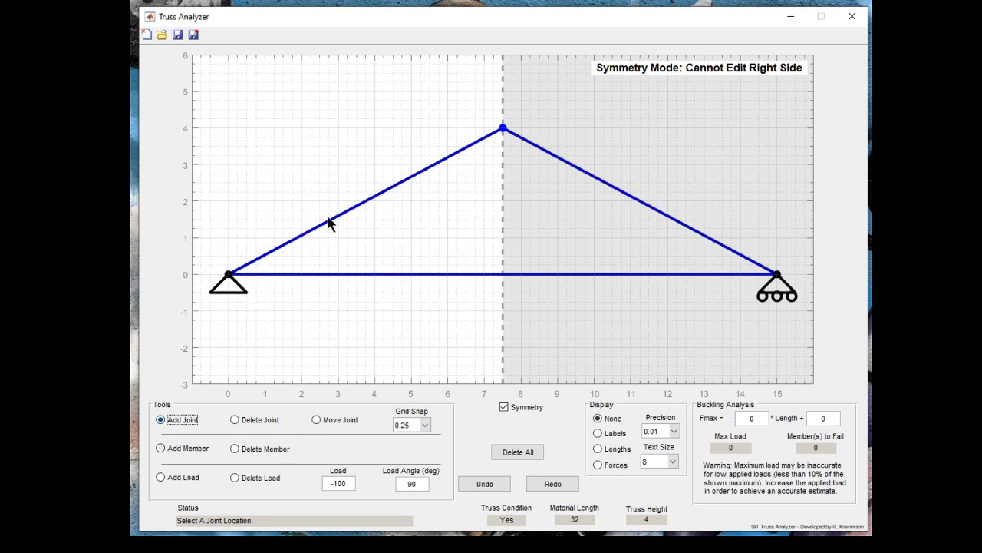
{"action": "left_click", "coordinate": [374, 201]}
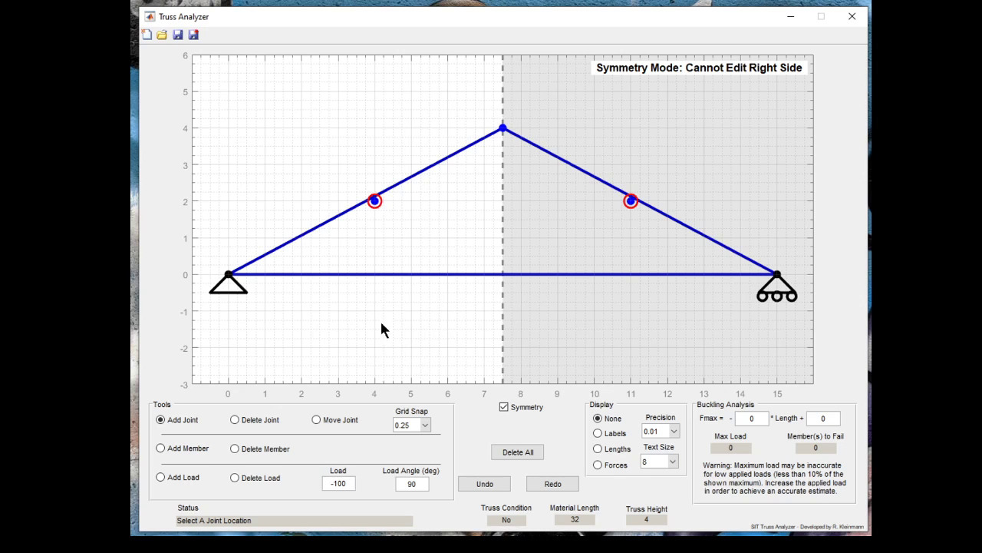
- Move the new joint to (4, 2.25), and from there to (3.75, 2) at the middle of the left sloping member
{"action": "left_click", "coordinate": [315, 420]}
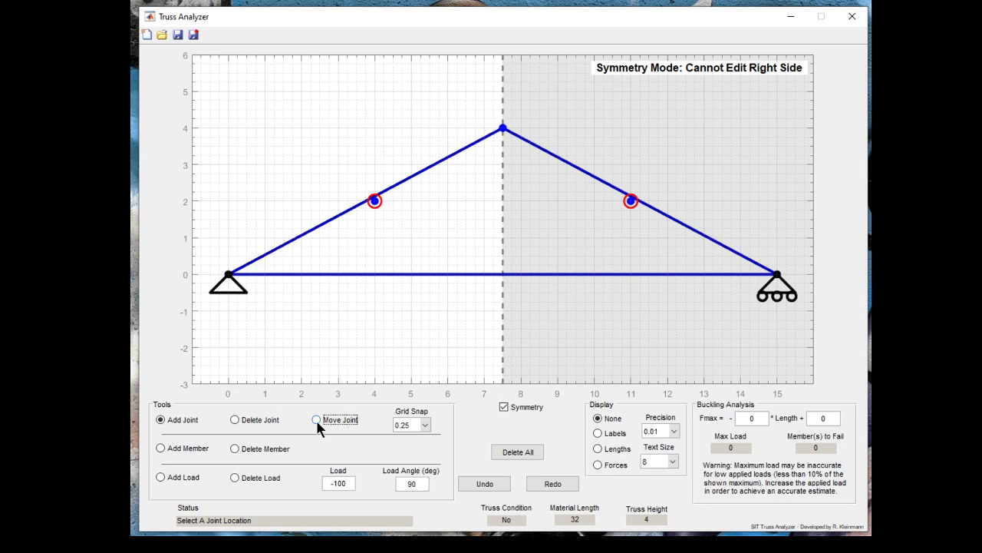
{"action": "left_click", "coordinate": [374, 200]}
{"action": "left_click", "coordinate": [374, 196]}
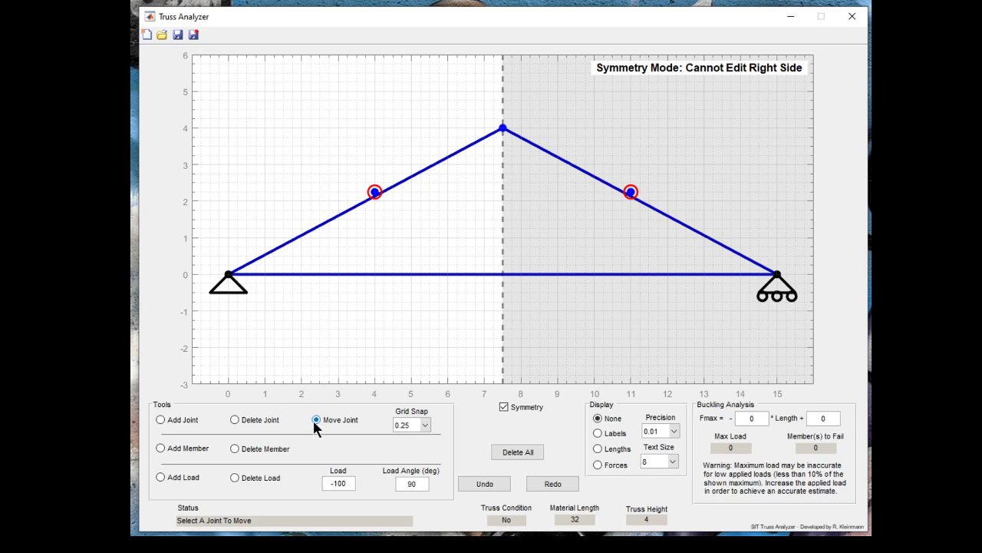
{"action": "left_click", "coordinate": [375, 196]}
{"action": "left_click", "coordinate": [367, 202]}
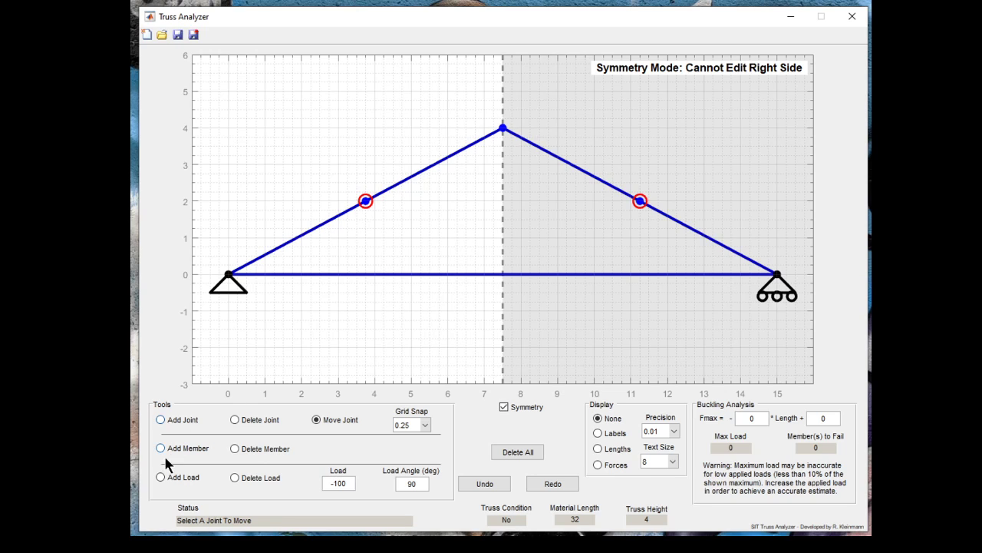
- Delete the sloping member between the left support and the apex joint
{"action": "left_click", "coordinate": [235, 449]}
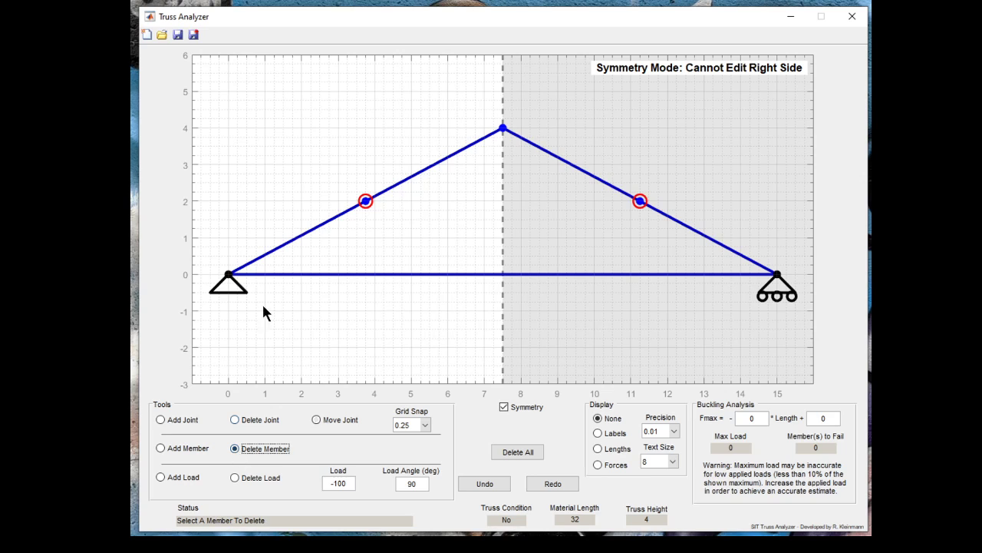
{"action": "left_click", "coordinate": [273, 259]}
{"action": "left_click", "coordinate": [548, 152]}
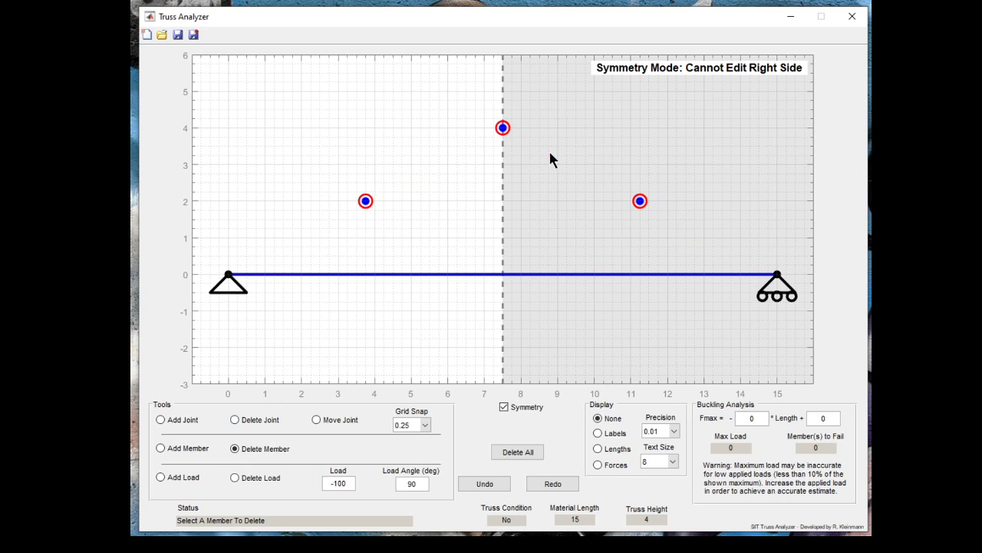
- Add members from the left support to the joint at (3.75, 2) and from that joint to the apex
{"action": "left_click", "coordinate": [160, 447]}
{"action": "left_click", "coordinate": [228, 274]}
{"action": "left_click", "coordinate": [366, 202]}
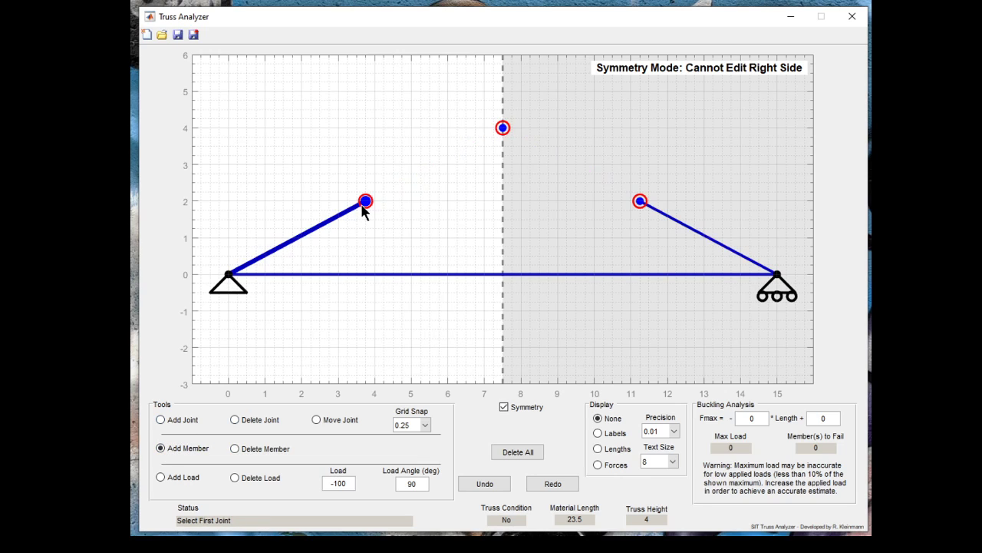
{"action": "left_click", "coordinate": [366, 202]}
{"action": "left_click", "coordinate": [503, 129]}
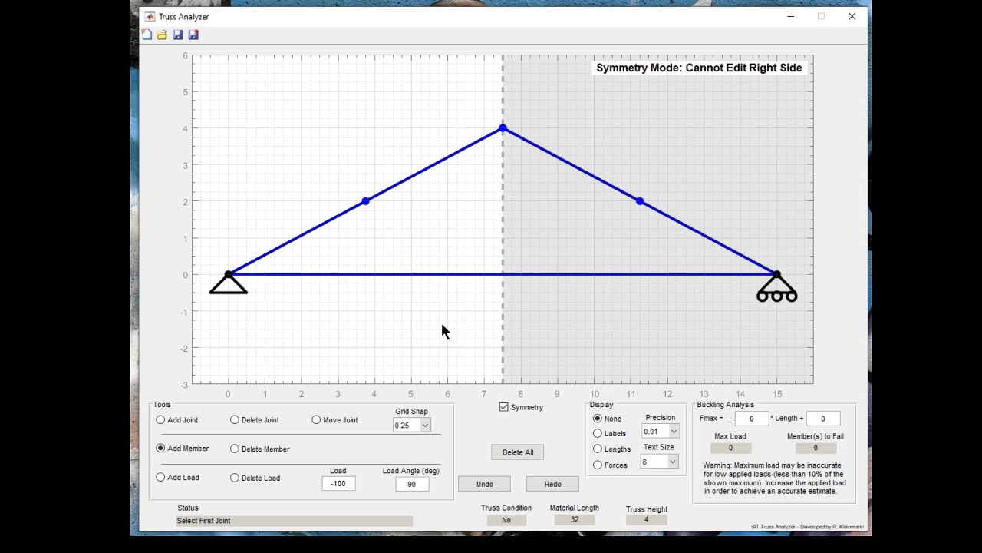
- Undo the splitting of the sloping members and apply a load of -100 at 90 degrees to the apex joint
{"action": "key", "text": "ctrl+z"}
{"action": "left_click", "coordinate": [160, 477]}
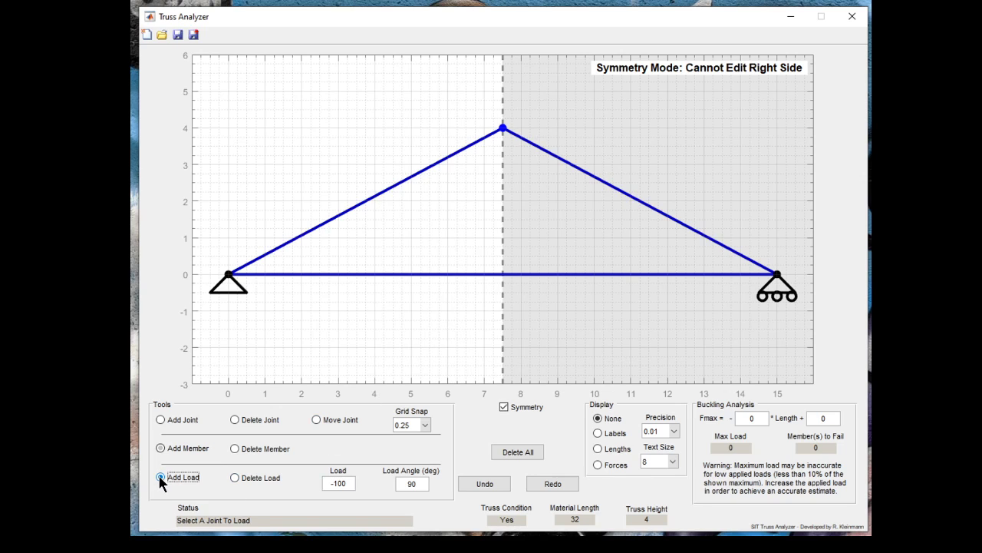
{"action": "left_click", "coordinate": [499, 134]}
- Display the member lengths, switch to member forces, and examine the forces in the sloping members under the apex load
{"action": "left_click", "coordinate": [597, 447]}
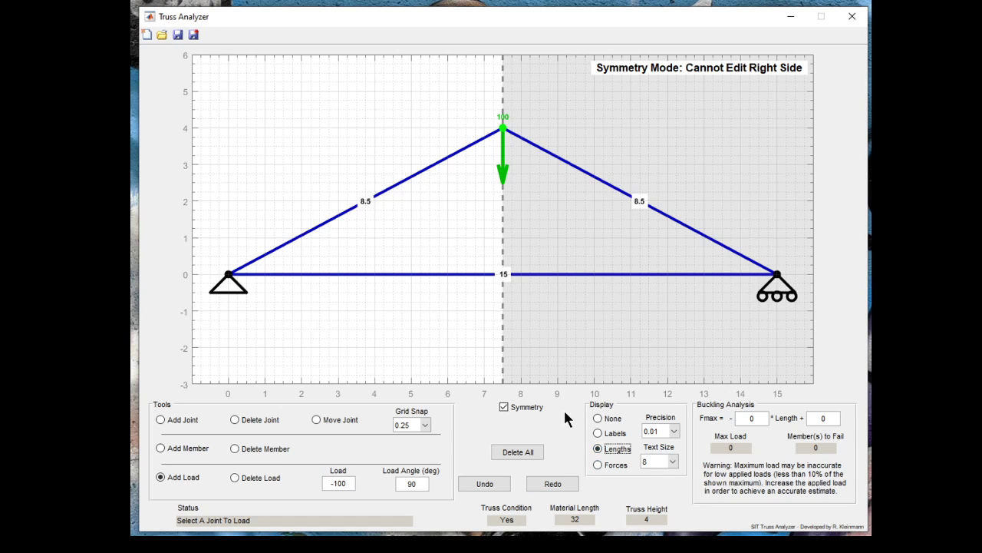
{"action": "left_click", "coordinate": [598, 466]}
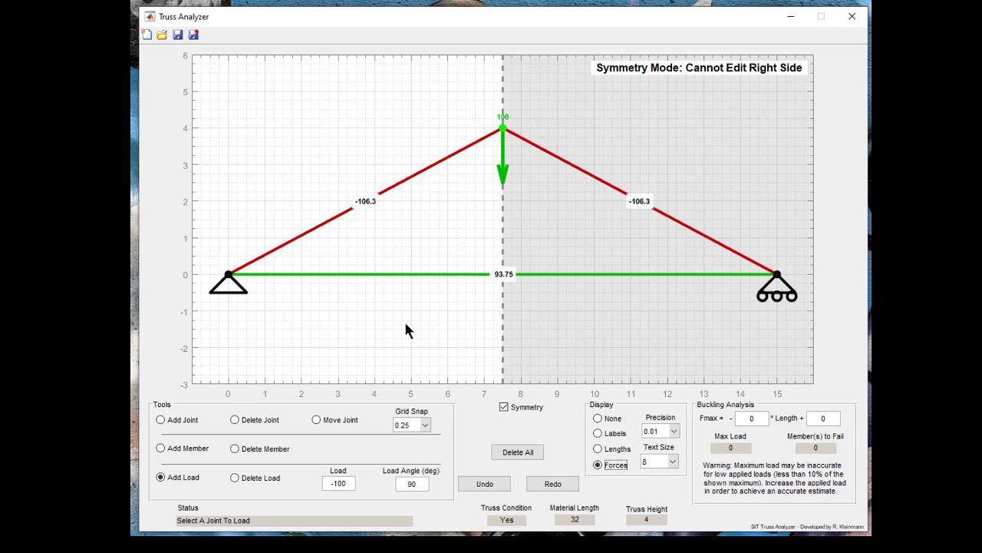
{"action": "left_click", "coordinate": [368, 203]}
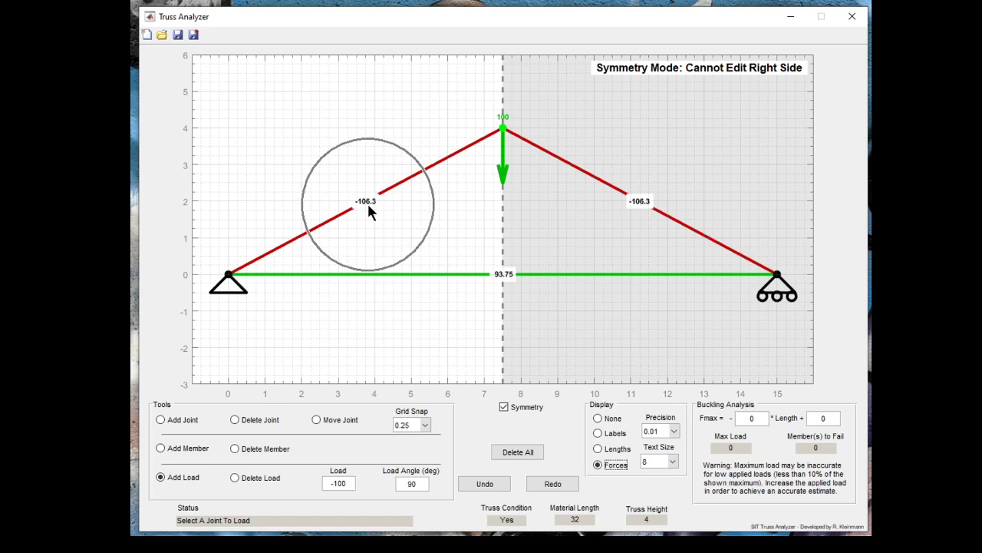
{"action": "left_click", "coordinate": [504, 116]}
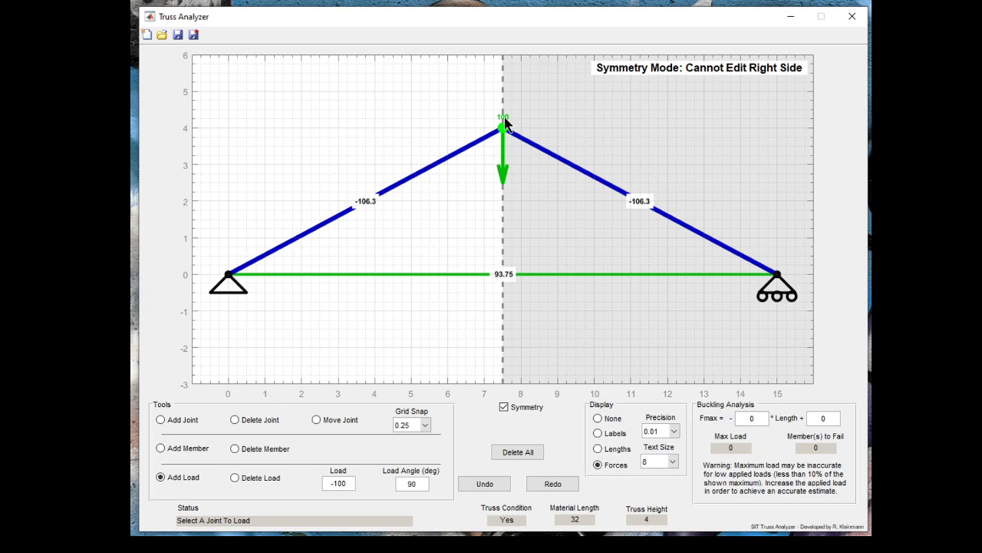
{"action": "left_click", "coordinate": [366, 204]}
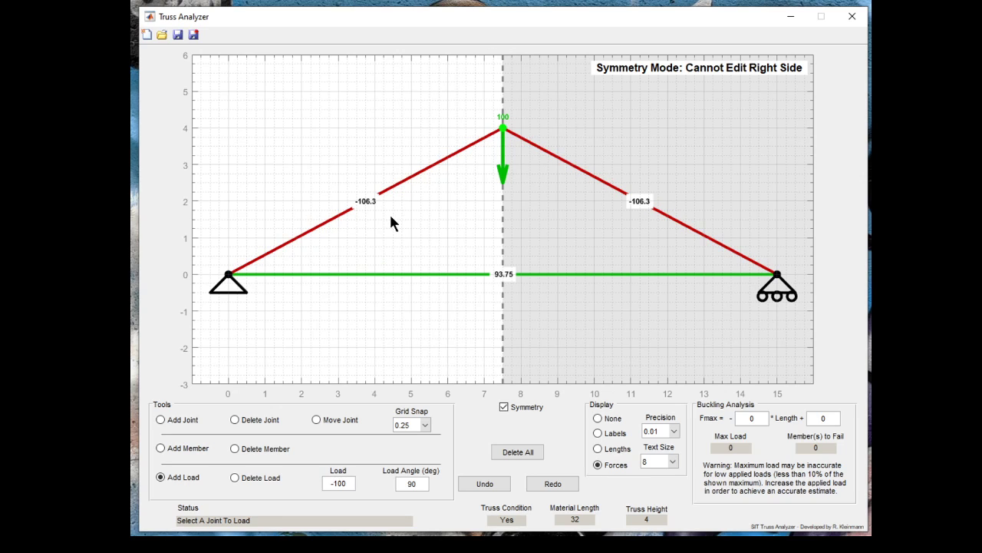
{"action": "left_click", "coordinate": [503, 124]}
- Display the member labels, the member lengths and finally the member forces on the truss again
{"action": "left_click", "coordinate": [598, 434]}
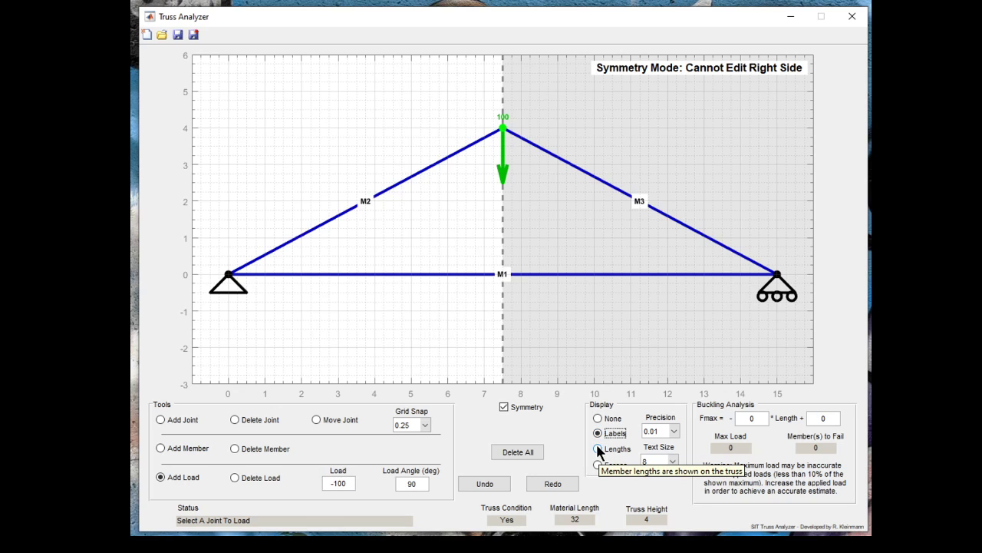
{"action": "left_click", "coordinate": [597, 448]}
{"action": "left_click", "coordinate": [599, 465]}
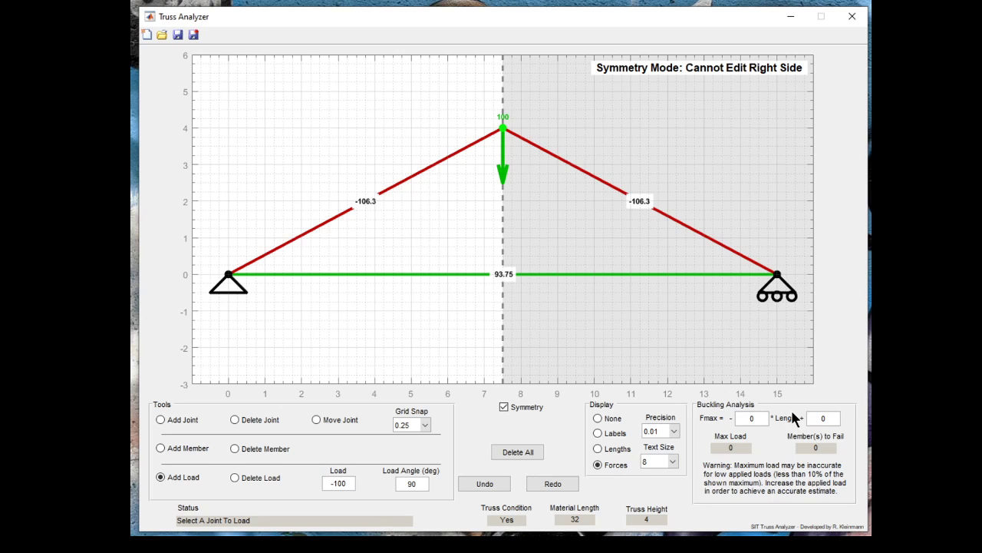
- Set the buckling formula's length coefficient to 320 and its constant term to 35
{"action": "double_click", "coordinate": [749, 418]}
{"action": "left_click", "coordinate": [745, 420]}
{"action": "type", "text": "320"}
{"action": "key", "text": "Delete"}
{"action": "left_click", "coordinate": [834, 418]}
{"action": "type", "text": "35"}
{"action": "key", "text": "Return"}
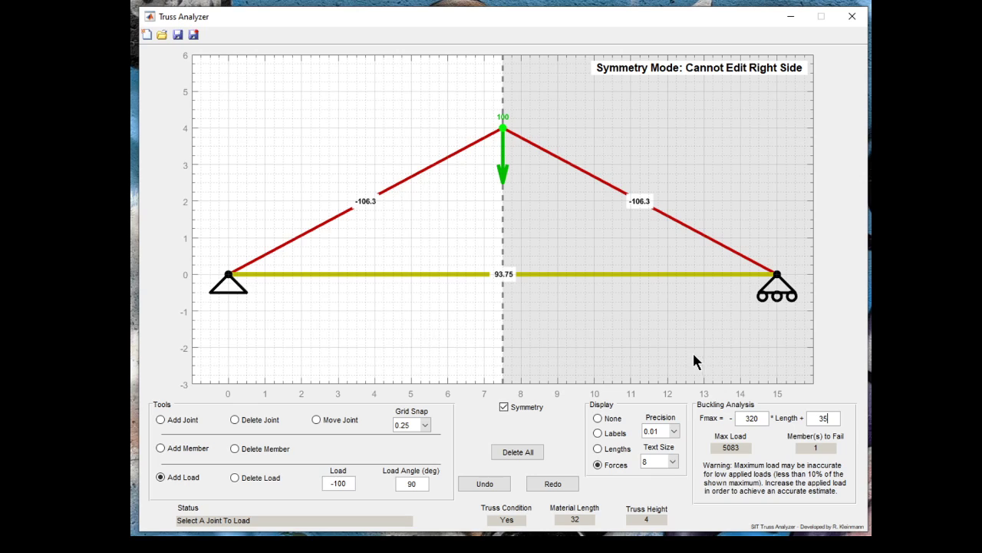
- Set the buckling formula's length coefficient to 35 and its constant term to 320
{"action": "left_click_drag", "start_coordinate": [757, 418], "coordinate": [737, 420]}
{"action": "type", "text": "35"}
{"action": "left_click_drag", "start_coordinate": [839, 421], "coordinate": [807, 418]}
{"action": "type", "text": "320"}
{"action": "key", "text": "Return"}
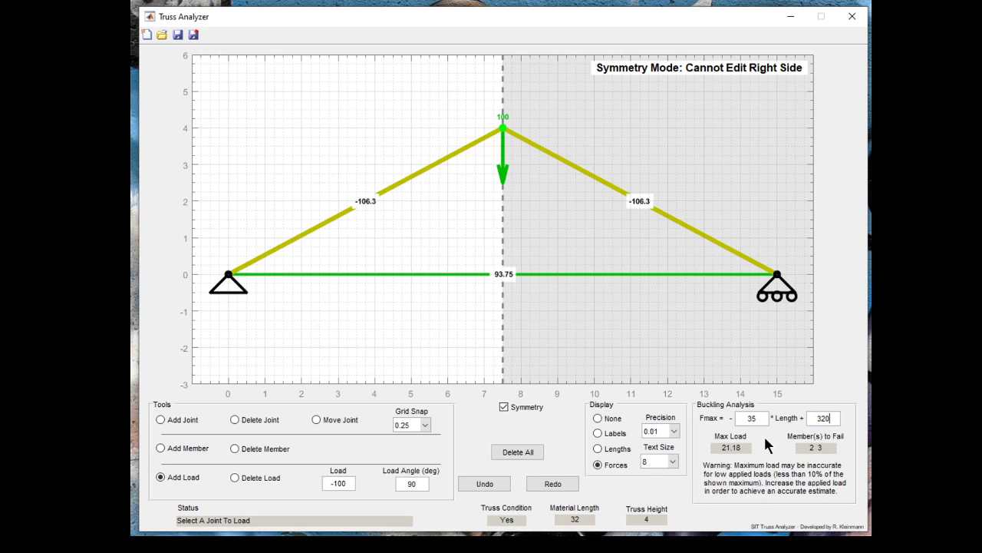
- Switch to the Excel workbook and compare the theoretical and experimental Pcr charts for Brass 260
{"action": "left_click_drag", "start_coordinate": [763, 418], "coordinate": [742, 418]}
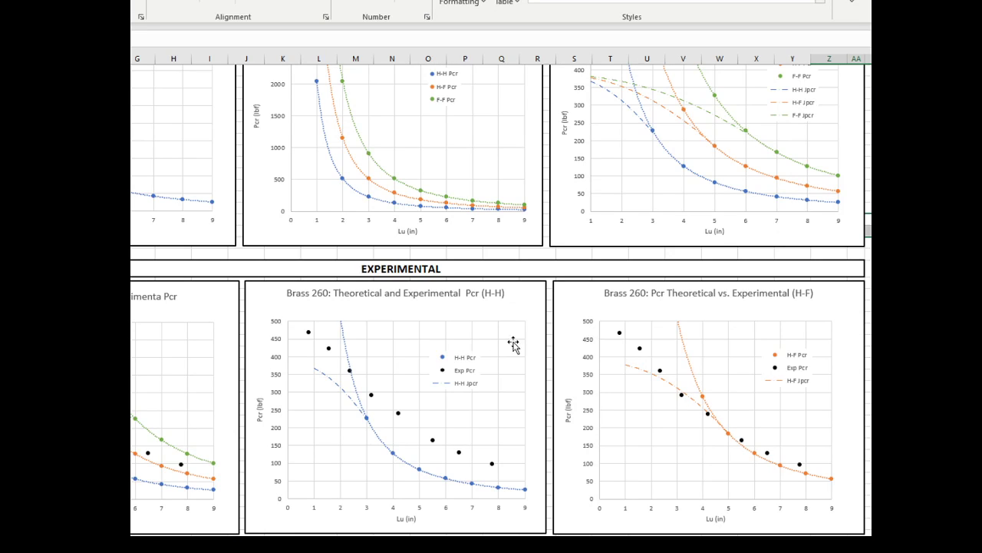
{"action": "scroll", "coordinate": [555, 329], "scroll_direction": "up", "scroll_amount": 3}
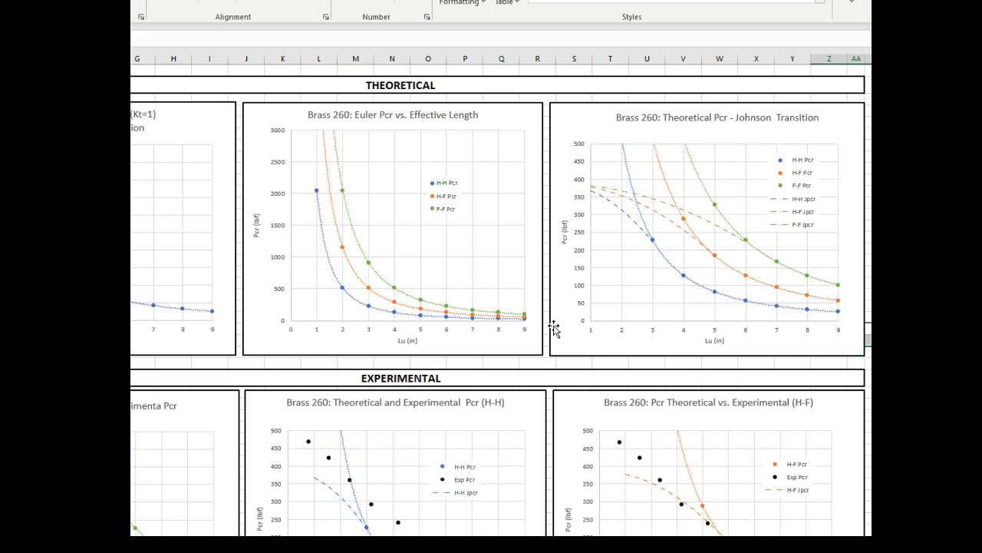
{"action": "scroll", "coordinate": [554, 328], "scroll_direction": "down", "scroll_amount": 2}
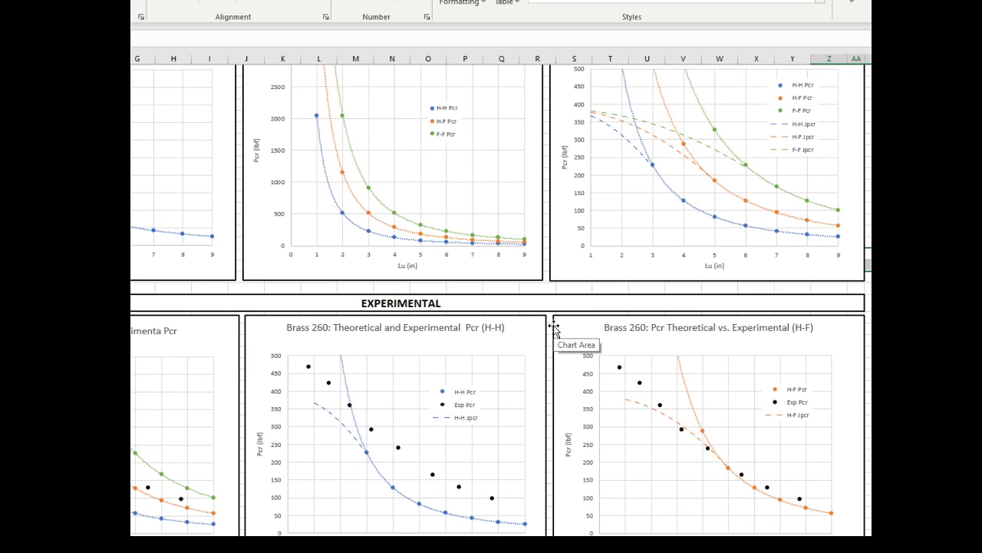
{"action": "scroll", "coordinate": [672, 386], "scroll_direction": "up", "scroll_amount": 2}
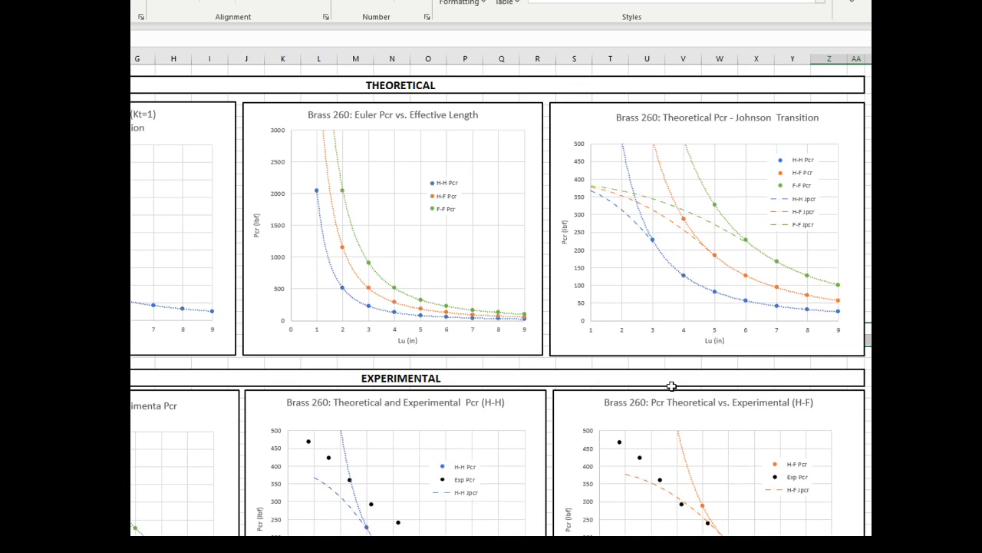
{"action": "scroll", "coordinate": [672, 386], "scroll_direction": "down", "scroll_amount": 2}
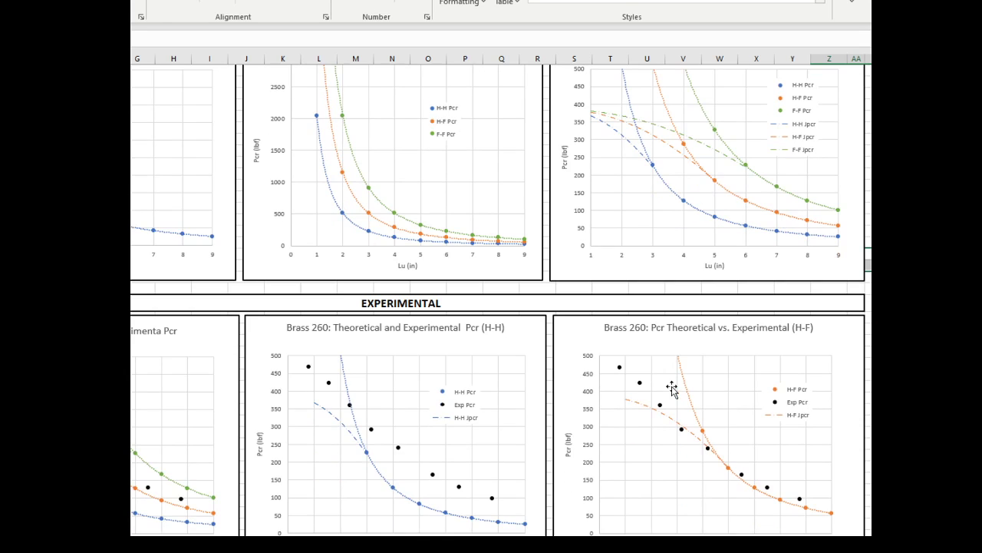
{"action": "scroll", "coordinate": [672, 386], "scroll_direction": "up", "scroll_amount": 2}
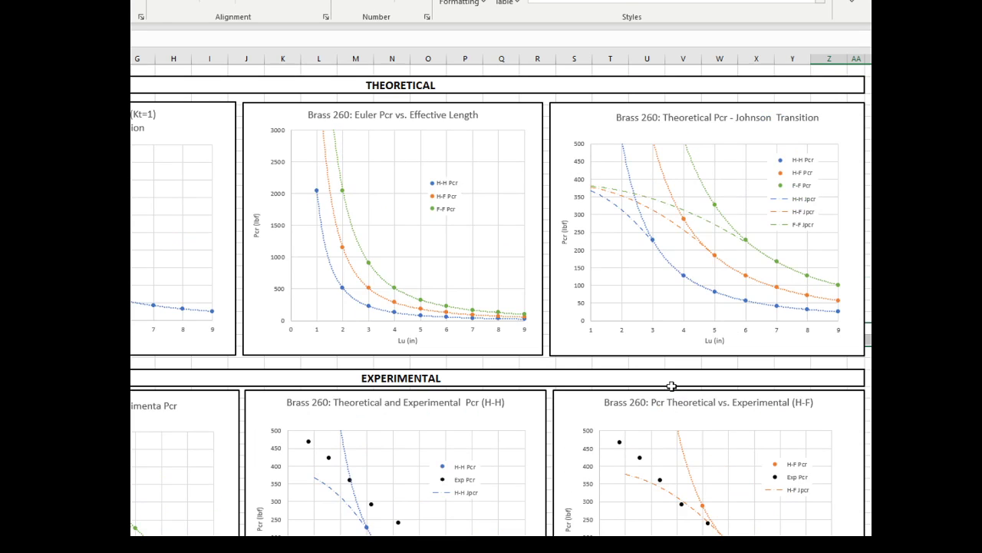
- Examine how the experimental Pcr points compare with the H-F Euler and Johnson curves in the Brass 260 charts
{"action": "scroll", "coordinate": [672, 386], "scroll_direction": "down", "scroll_amount": 2}
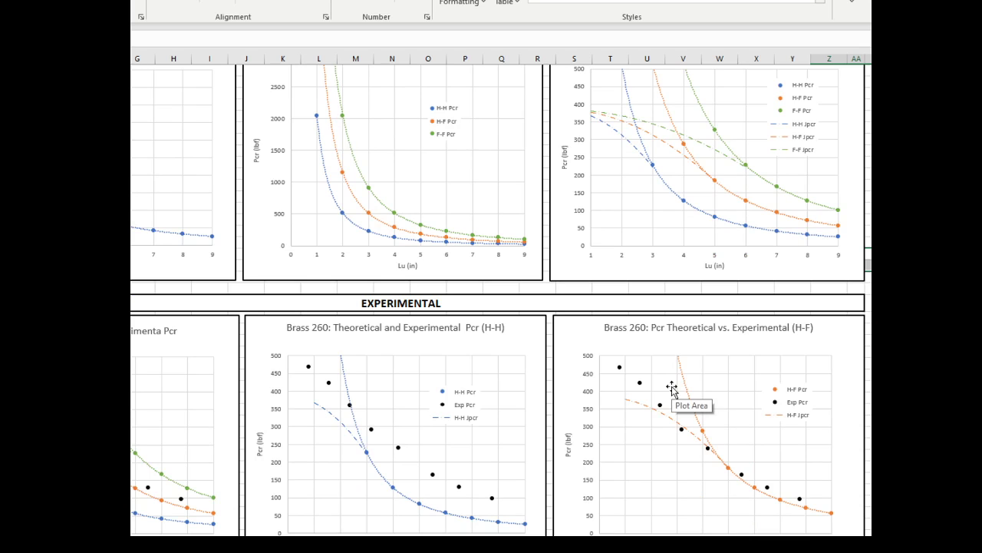
{"action": "scroll", "coordinate": [672, 390], "scroll_direction": "down", "scroll_amount": 2}
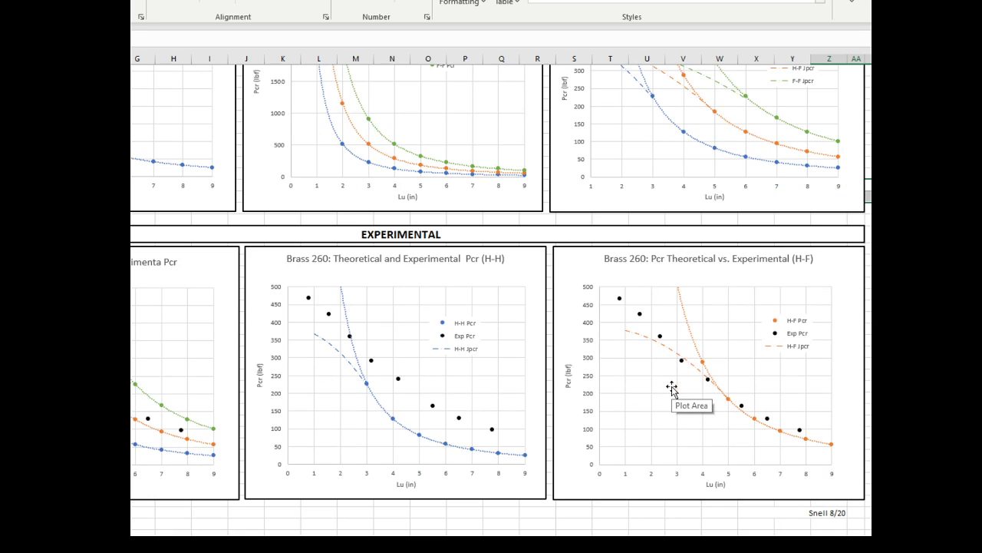
{"action": "scroll", "coordinate": [671, 389], "scroll_direction": "up", "scroll_amount": 4}
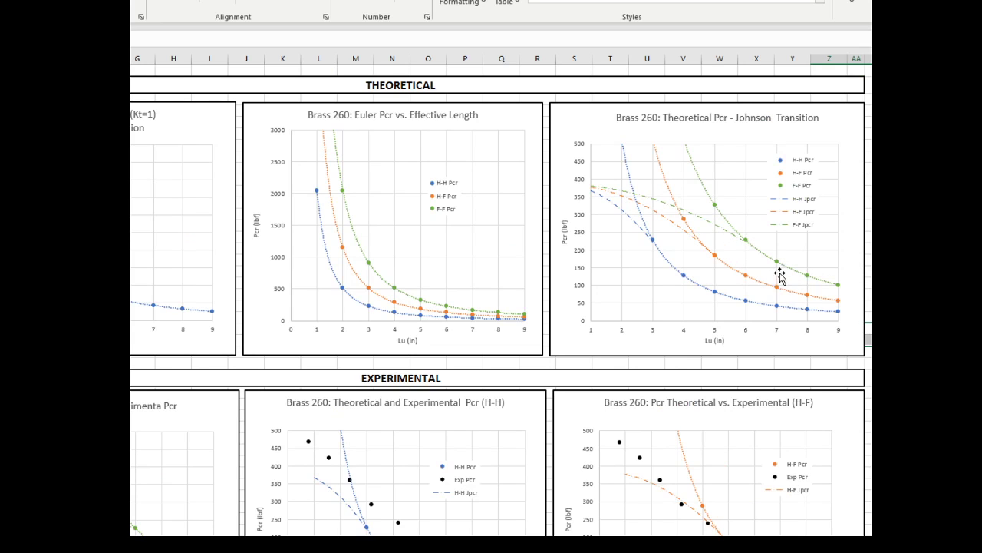
{"action": "scroll", "coordinate": [735, 250], "scroll_direction": "down", "scroll_amount": 3}
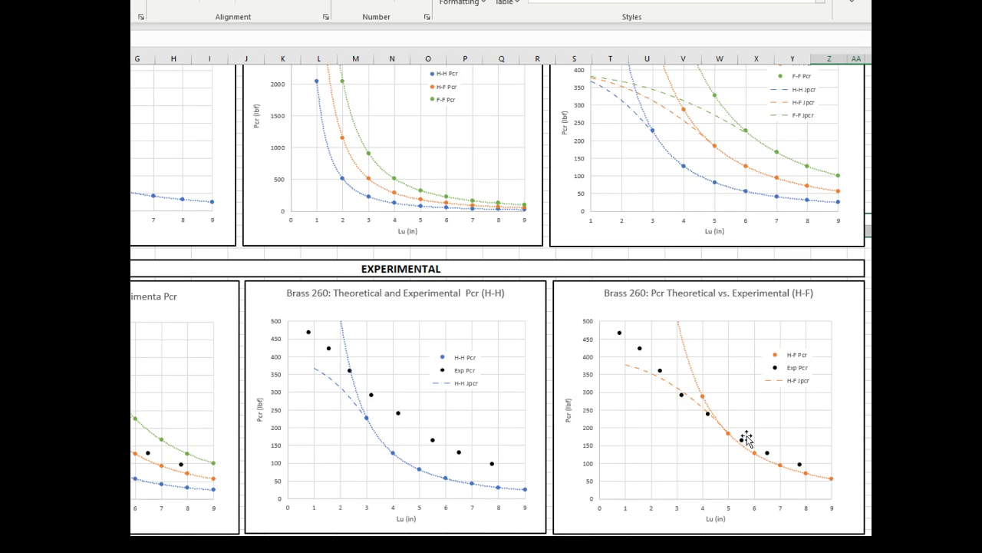
{"action": "left_click", "coordinate": [660, 371]}
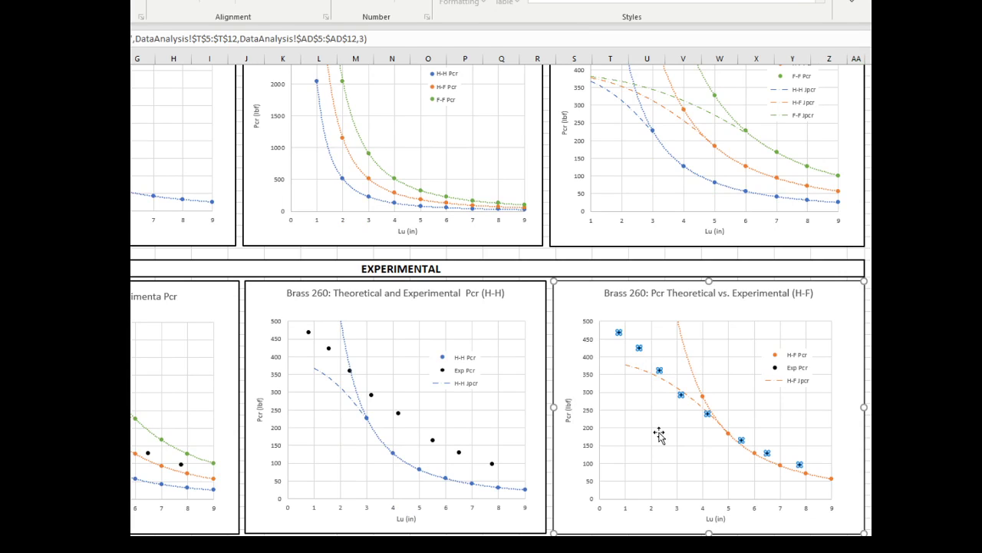
{"action": "left_click", "coordinate": [715, 163]}
{"action": "scroll", "coordinate": [719, 166], "scroll_direction": "up", "scroll_amount": 2}
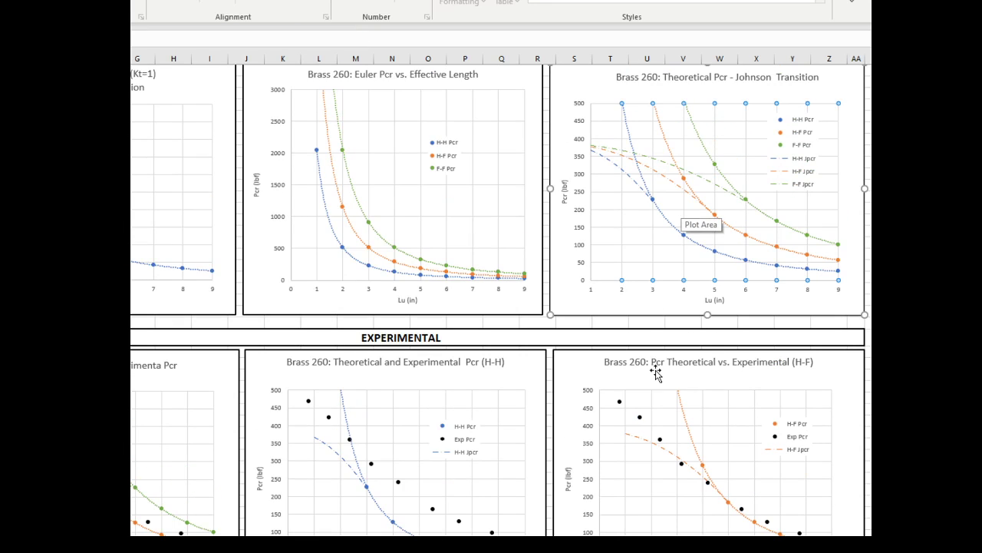
{"action": "left_click", "coordinate": [677, 501]}
{"action": "scroll", "coordinate": [691, 499], "scroll_direction": "down", "scroll_amount": 2}
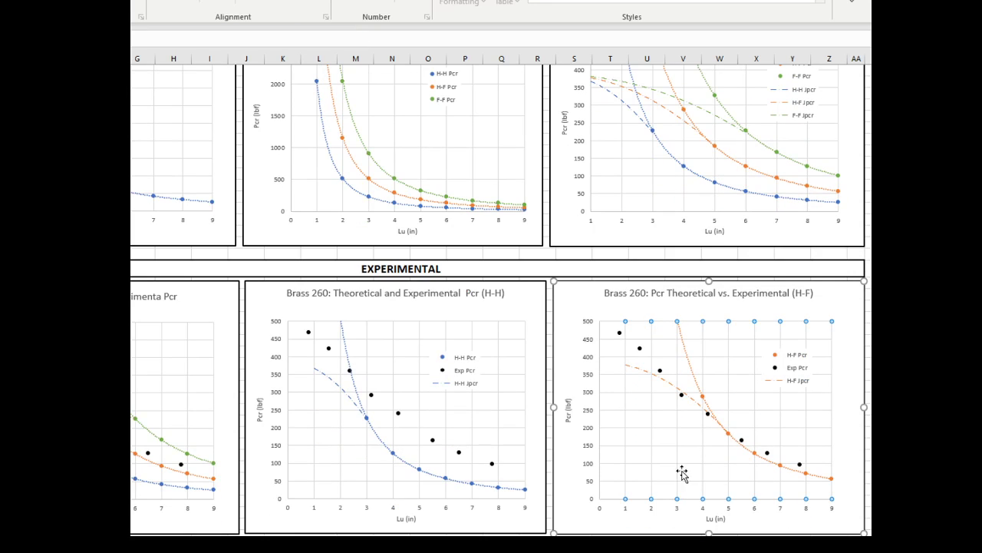
{"action": "left_click", "coordinate": [742, 442]}
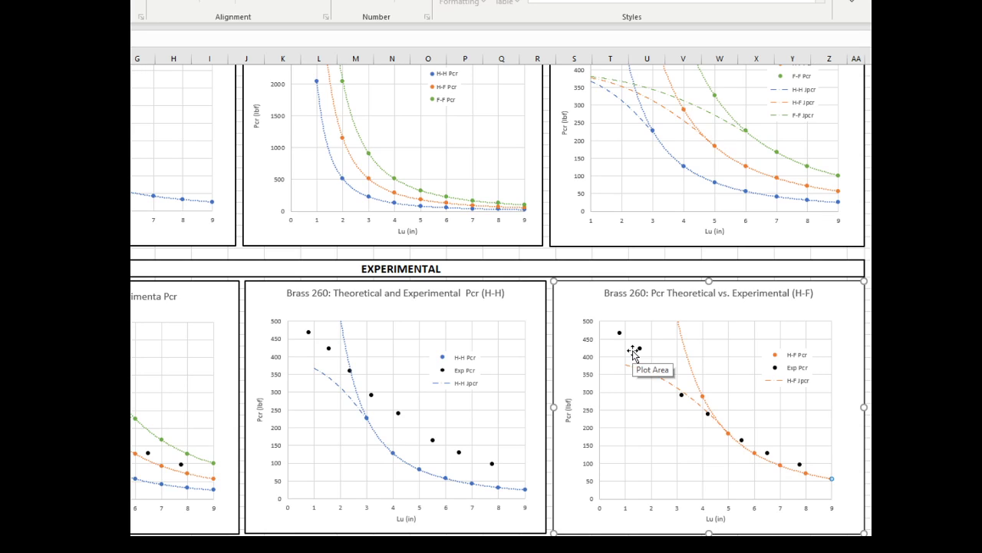
{"action": "left_click", "coordinate": [658, 418]}
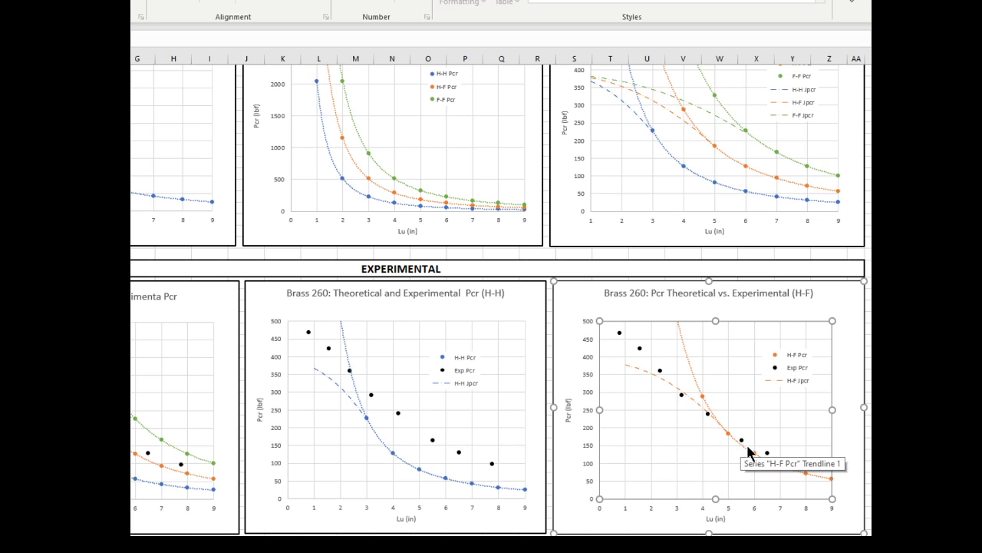
{"action": "left_click", "coordinate": [708, 411]}
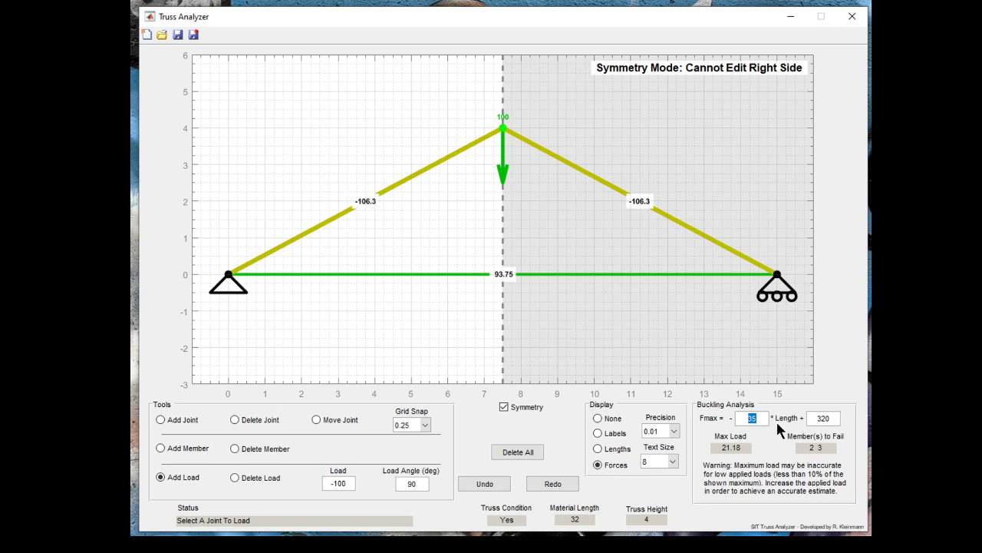
- Switch back to Truss Analyzer and clear the buckling formula's length coefficient and constant term
{"action": "key", "text": "BackSpace"}
{"action": "left_click_drag", "start_coordinate": [834, 421], "coordinate": [743, 395]}
{"action": "key", "text": "BackSpace"}
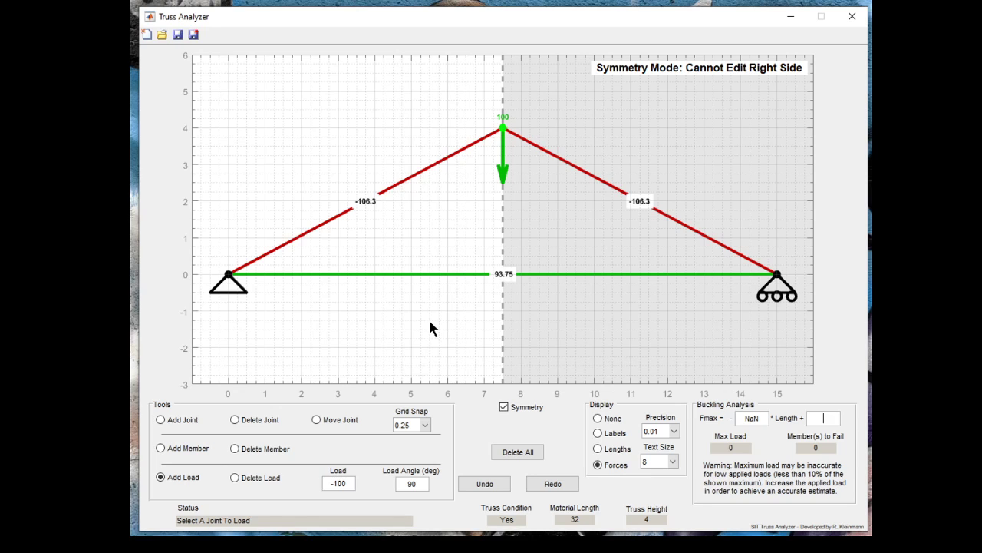
- Look at the Save All Files dialog and the file types offered for saving the truss, cancelling both without saving
{"action": "left_click", "coordinate": [196, 38]}
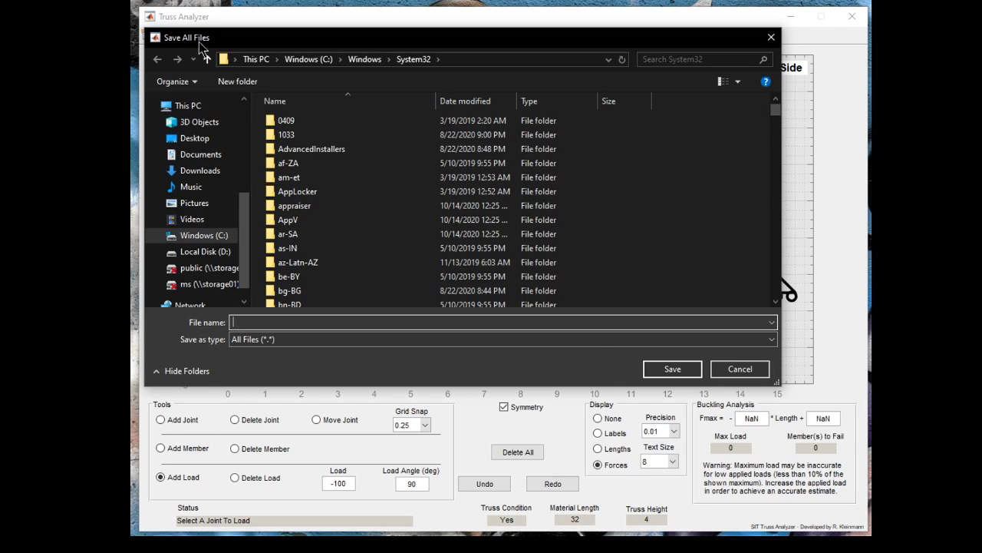
{"action": "left_click", "coordinate": [756, 369]}
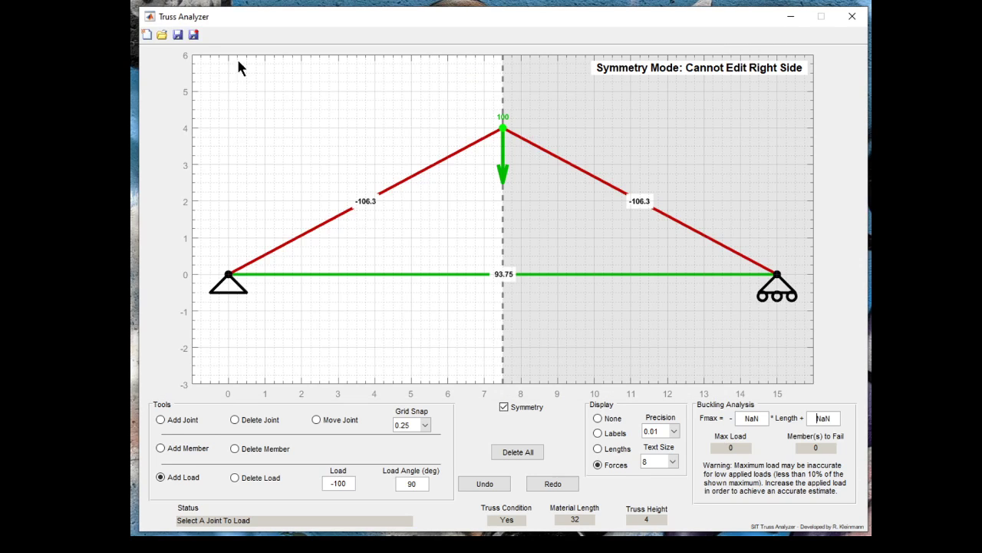
{"action": "left_click", "coordinate": [180, 38]}
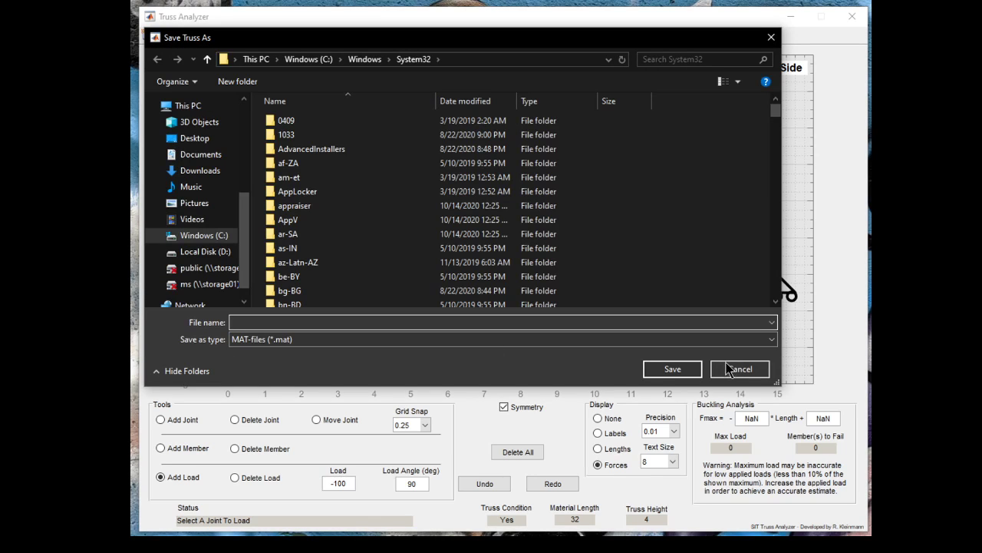
{"action": "left_click", "coordinate": [772, 341]}
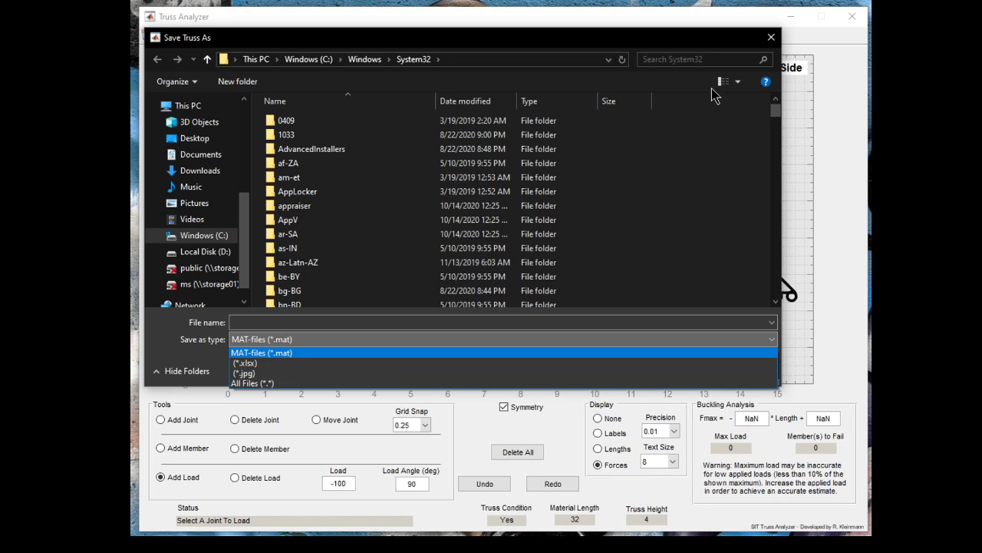
{"action": "left_click", "coordinate": [769, 38]}
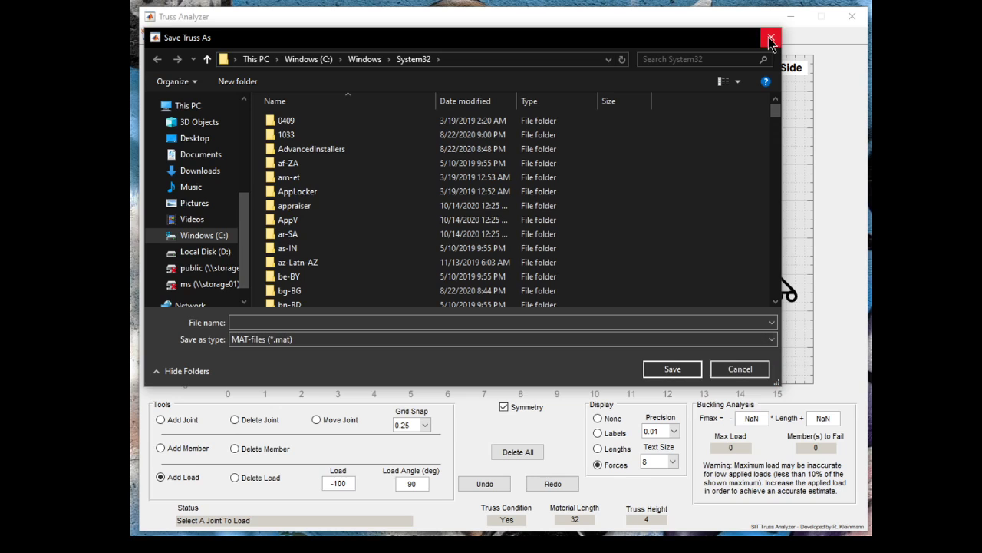
{"action": "left_click", "coordinate": [740, 368]}
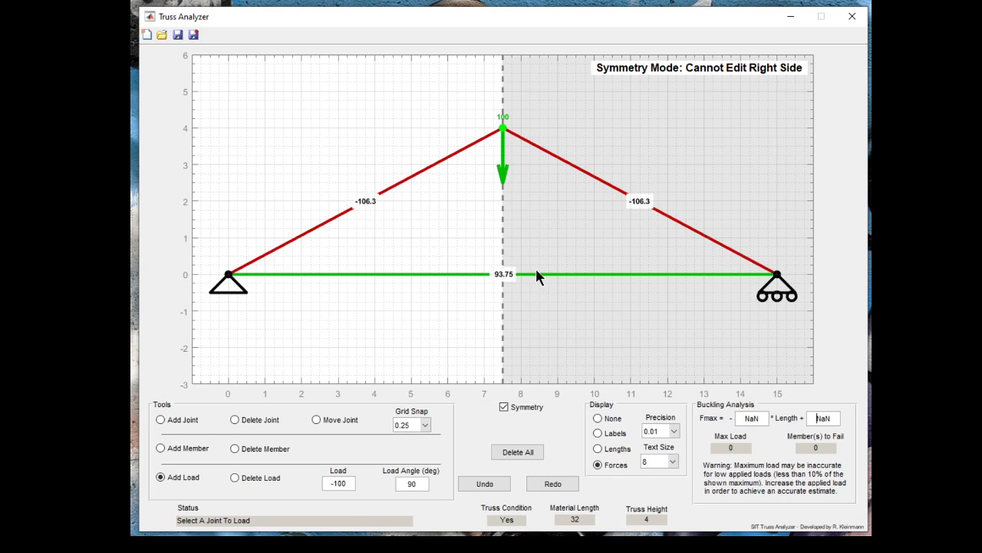
- Cycle the truss display repeatedly through member labels, member lengths and member forces
{"action": "left_click", "coordinate": [598, 433]}
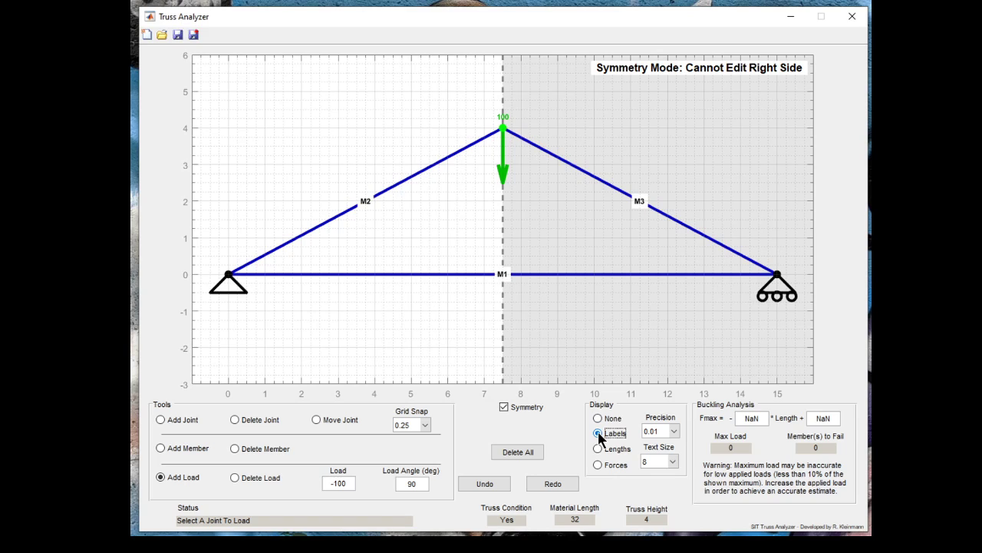
{"action": "left_click", "coordinate": [597, 449]}
{"action": "left_click", "coordinate": [598, 466]}
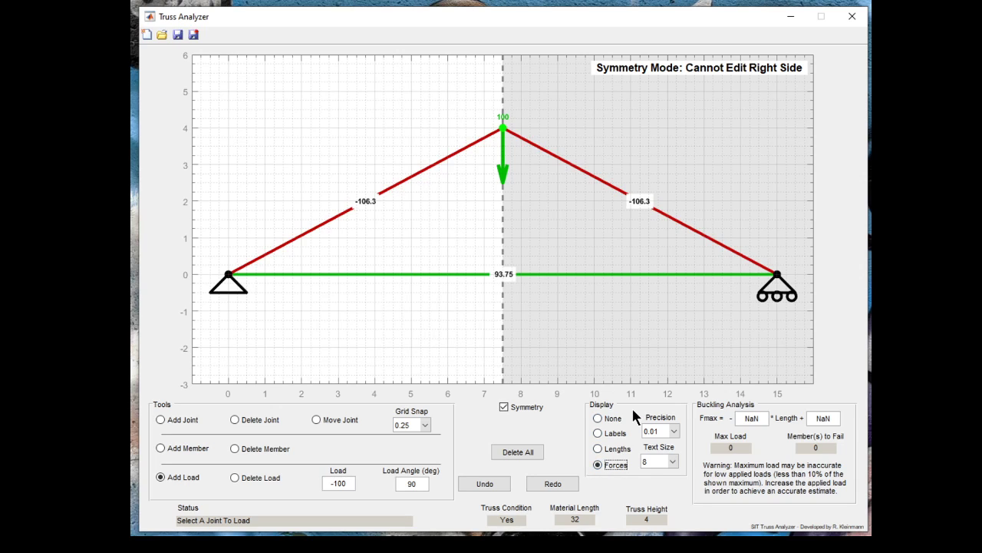
{"action": "left_click", "coordinate": [598, 433]}
{"action": "left_click", "coordinate": [598, 449]}
{"action": "left_click", "coordinate": [597, 464]}
{"action": "left_click", "coordinate": [598, 433]}
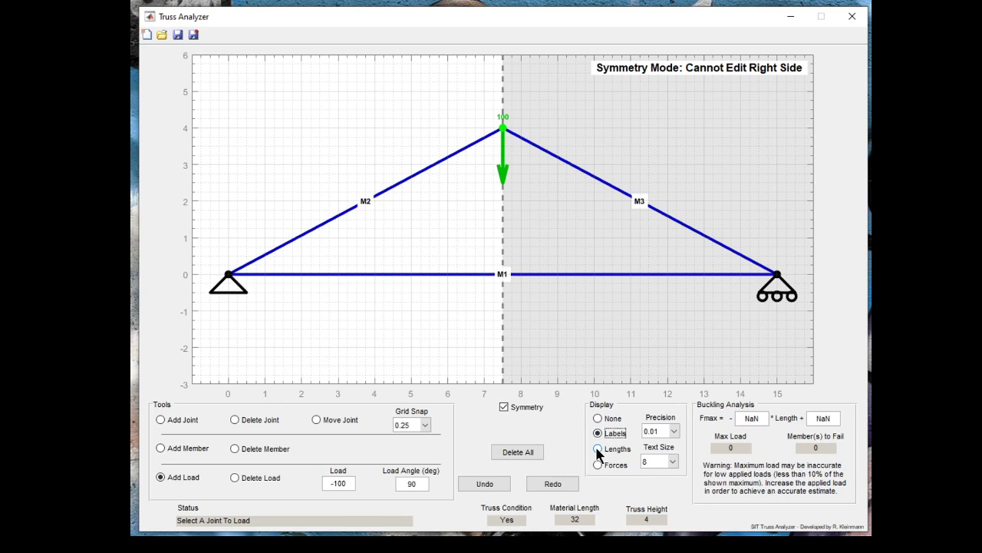
{"action": "left_click", "coordinate": [598, 449]}
{"action": "left_click", "coordinate": [598, 465]}
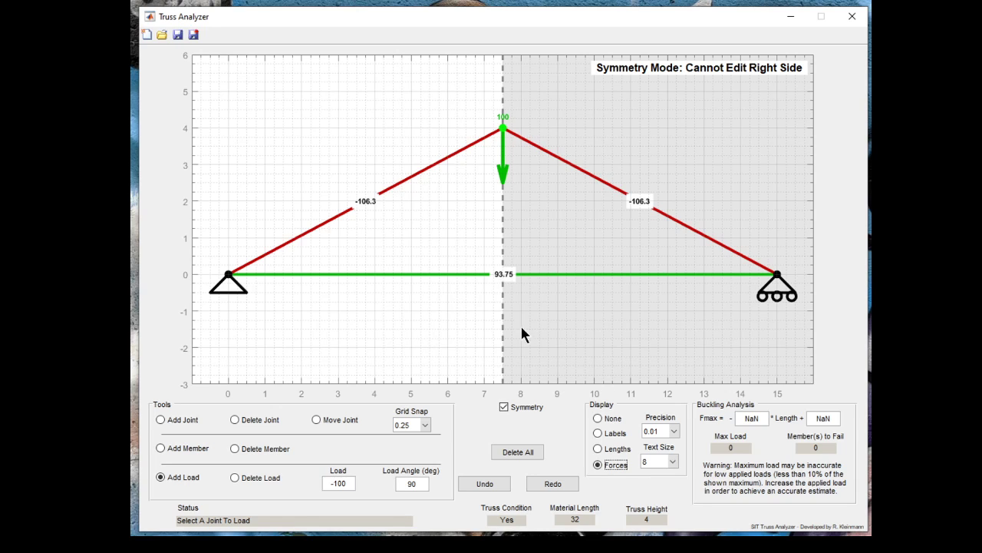
- Turn off the member annotations and add a mirrored pair of joints on the sloped members, the left one at (4.25, 2.25)
{"action": "left_click", "coordinate": [585, 339]}
{"action": "left_click", "coordinate": [598, 416]}
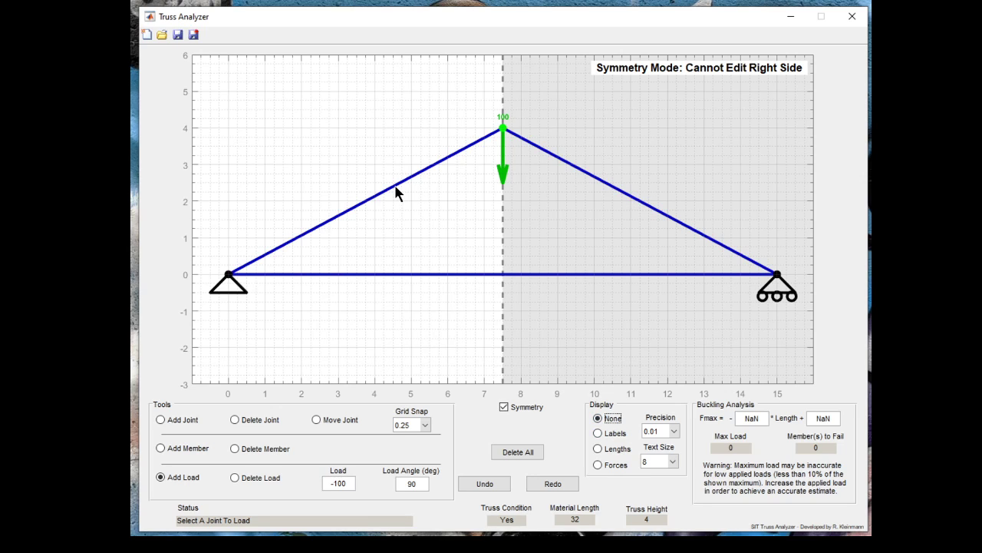
{"action": "left_click", "coordinate": [159, 415]}
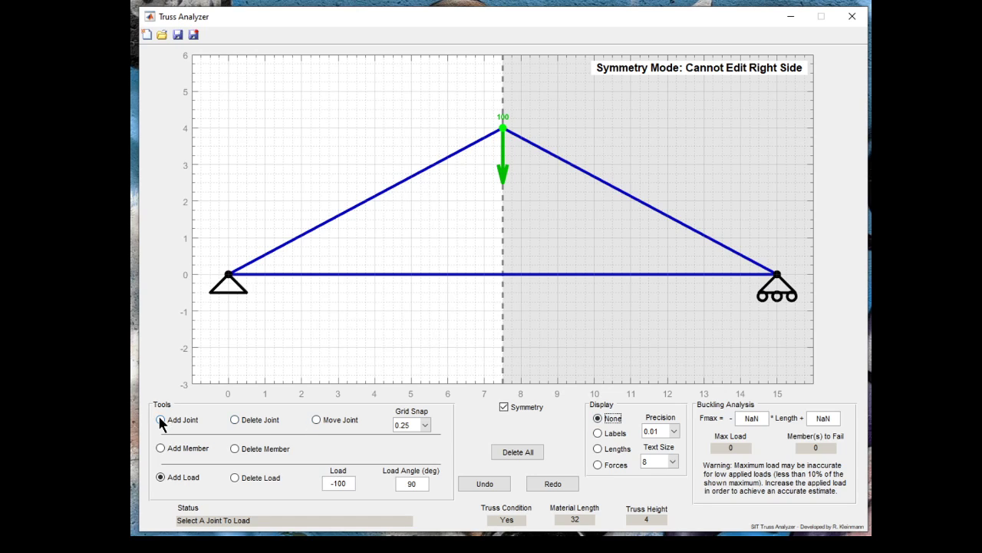
{"action": "left_click", "coordinate": [383, 192]}
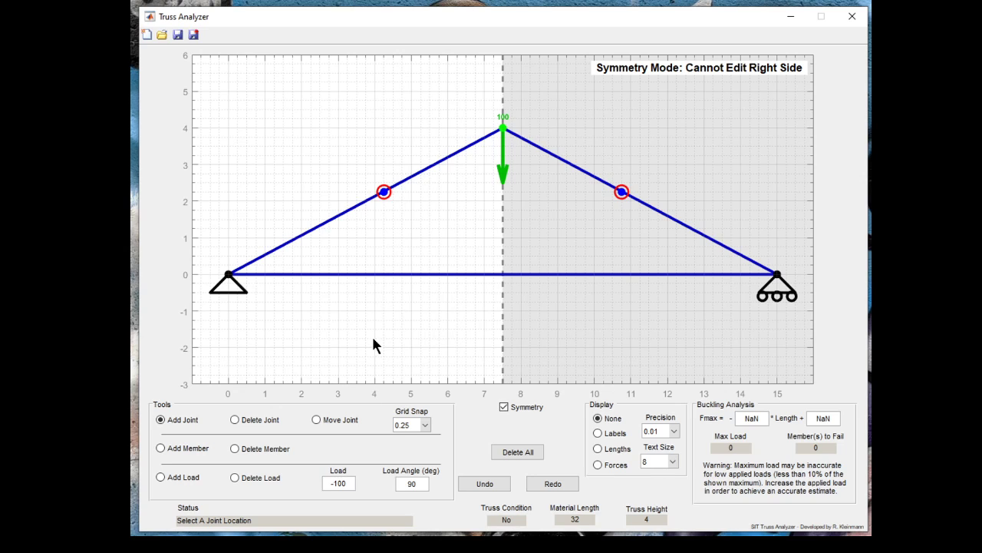
- Delete the left sloped member and the bottom horizontal member
{"action": "left_click", "coordinate": [235, 448]}
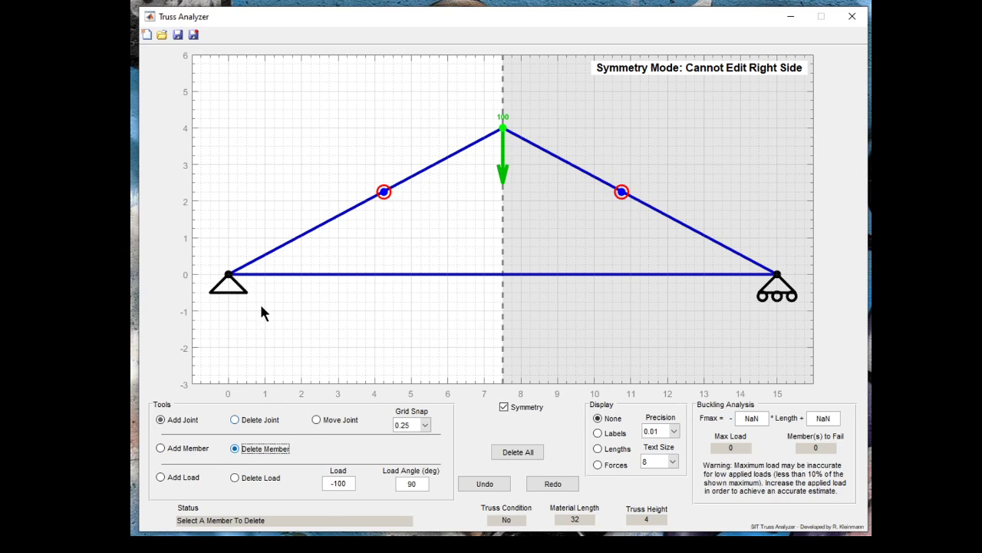
{"action": "left_click", "coordinate": [286, 246]}
{"action": "left_click", "coordinate": [367, 275]}
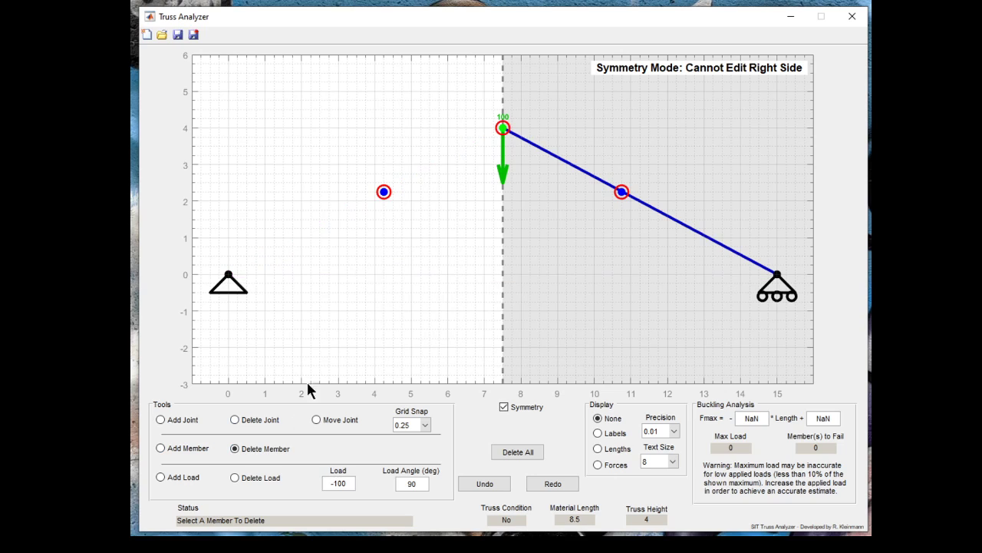
- Add a joint on the symmetry line at (7.5, 0) and delete the remaining right sloped member
{"action": "left_click", "coordinate": [160, 420]}
{"action": "left_click", "coordinate": [502, 274]}
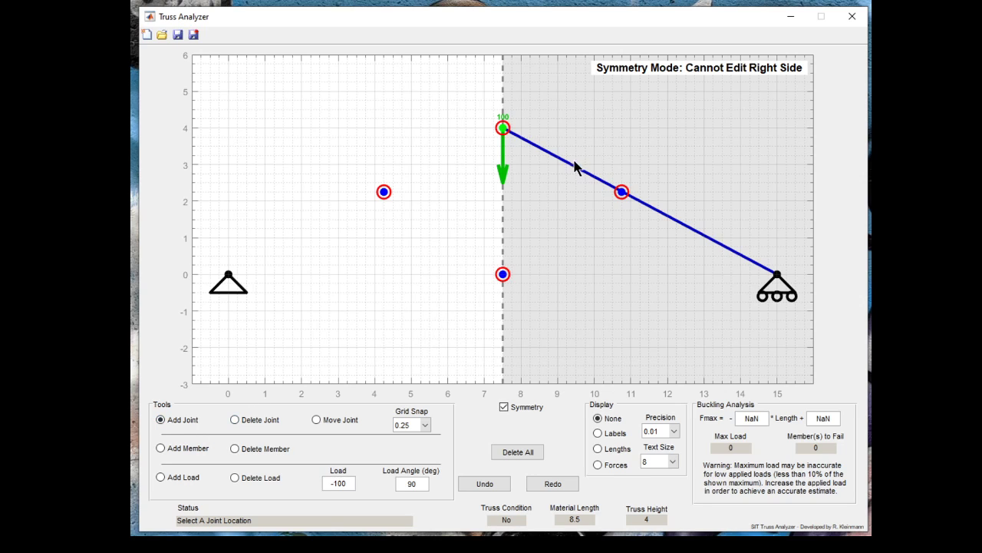
{"action": "left_click", "coordinate": [266, 450]}
{"action": "left_click", "coordinate": [582, 175]}
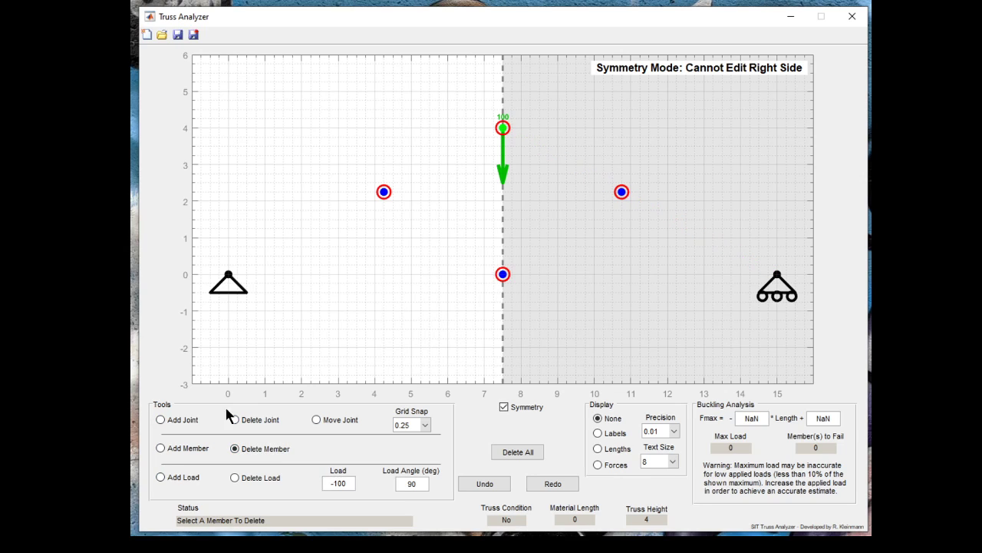
- Add members from the left support to the left intermediate joint and from that joint to the loaded apex
{"action": "left_click", "coordinate": [160, 419]}
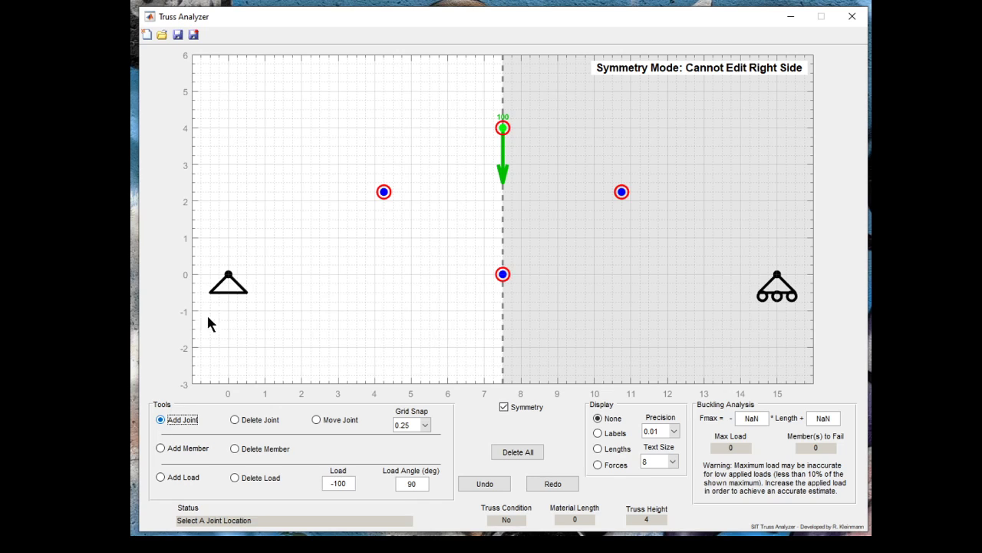
{"action": "left_click", "coordinate": [160, 448]}
{"action": "left_click", "coordinate": [228, 274]}
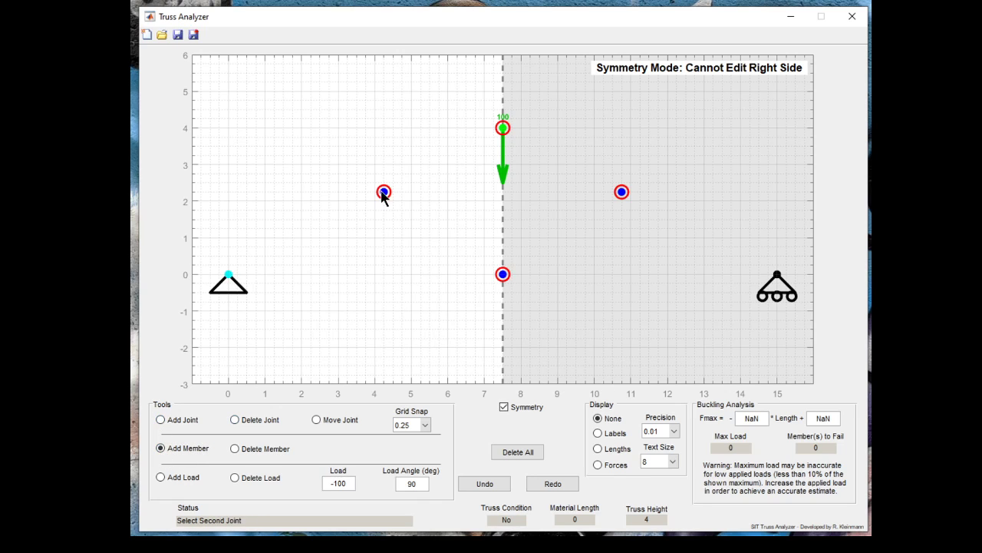
{"action": "left_click", "coordinate": [384, 192]}
{"action": "left_click", "coordinate": [384, 192]}
{"action": "left_click", "coordinate": [502, 129]}
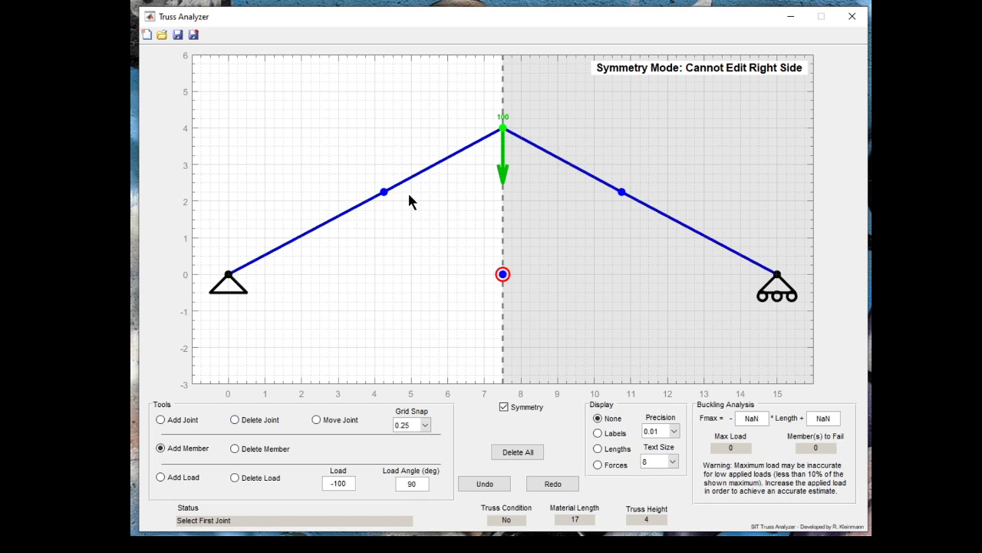
- Add members from the left intermediate joint to the bottom centre joint and from there to the left support
{"action": "left_click", "coordinate": [385, 196]}
{"action": "left_click", "coordinate": [503, 275]}
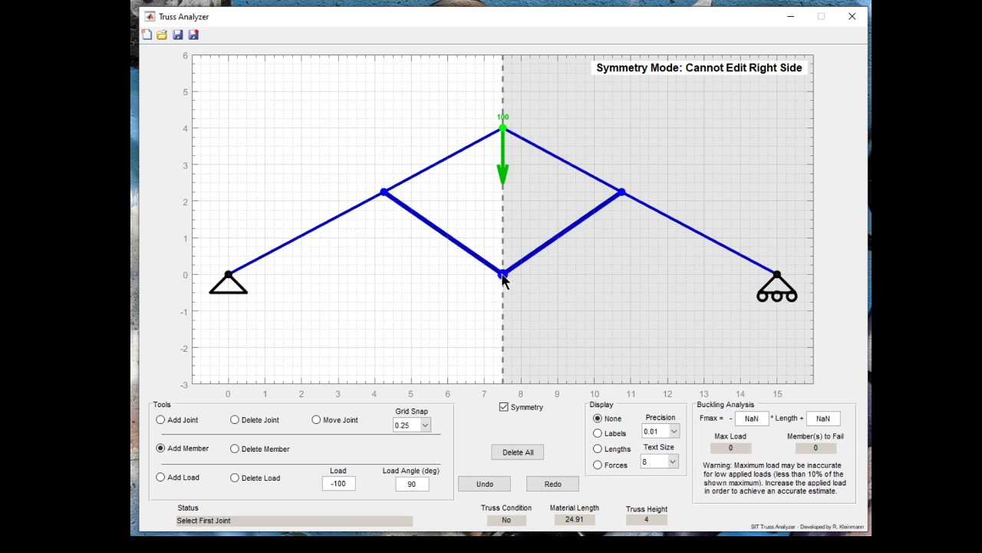
{"action": "left_click", "coordinate": [503, 275]}
{"action": "left_click", "coordinate": [229, 277]}
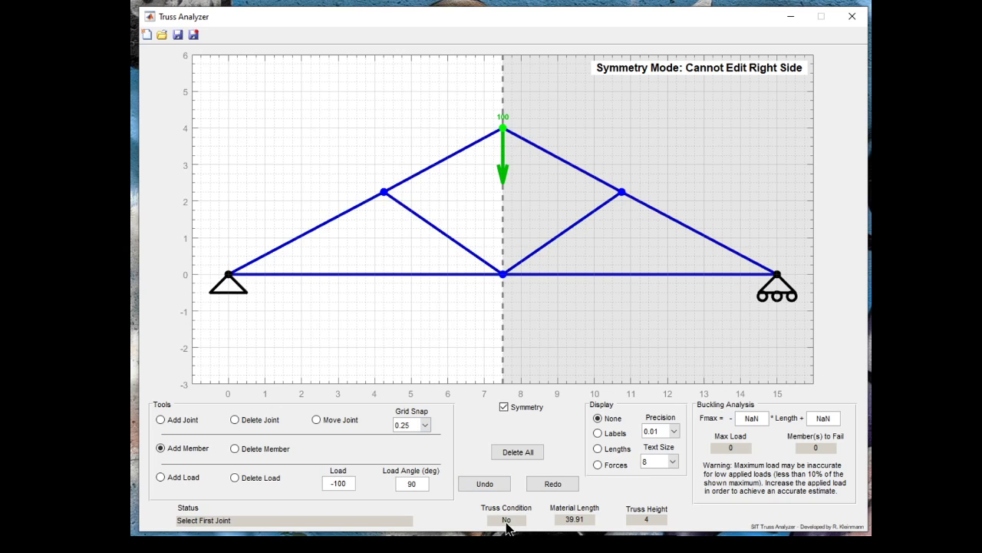
- Add a vertical member between the apex and the bottom centre joint, and display the member forces
{"action": "left_click", "coordinate": [502, 128]}
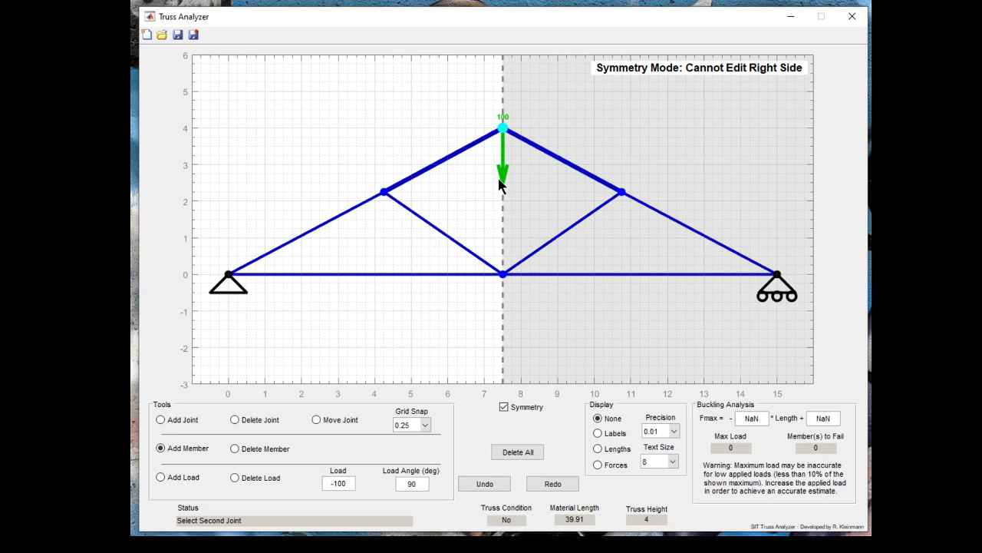
{"action": "left_click", "coordinate": [503, 275]}
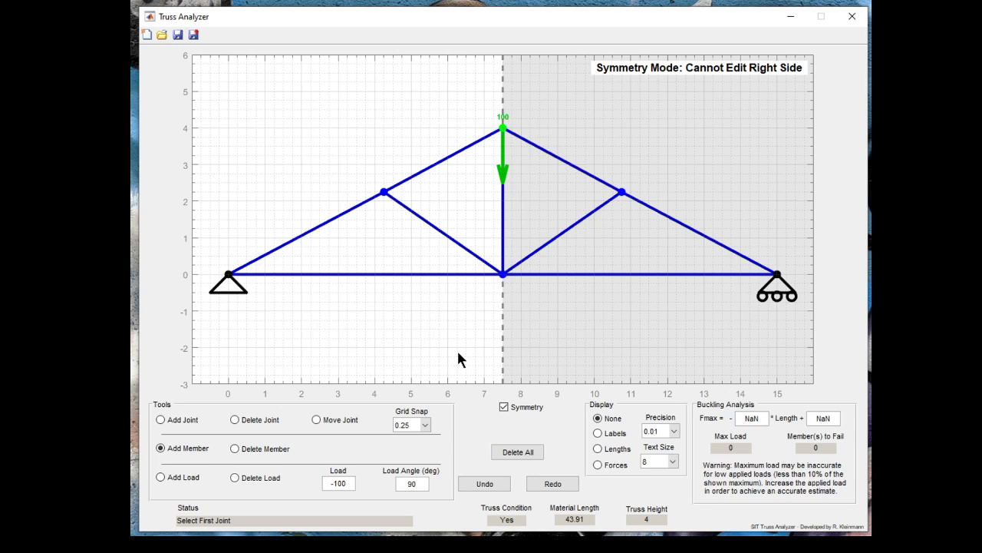
{"action": "left_click", "coordinate": [598, 464]}
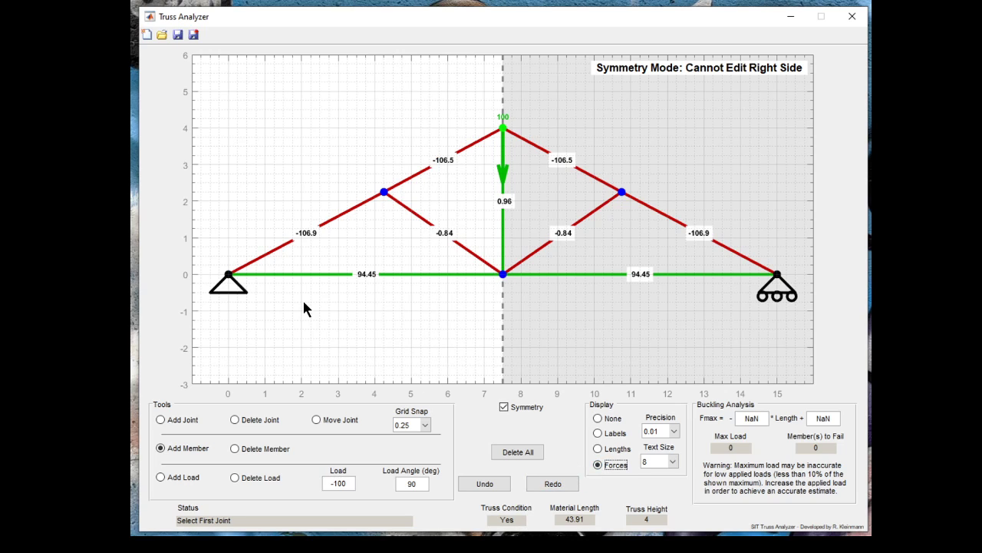